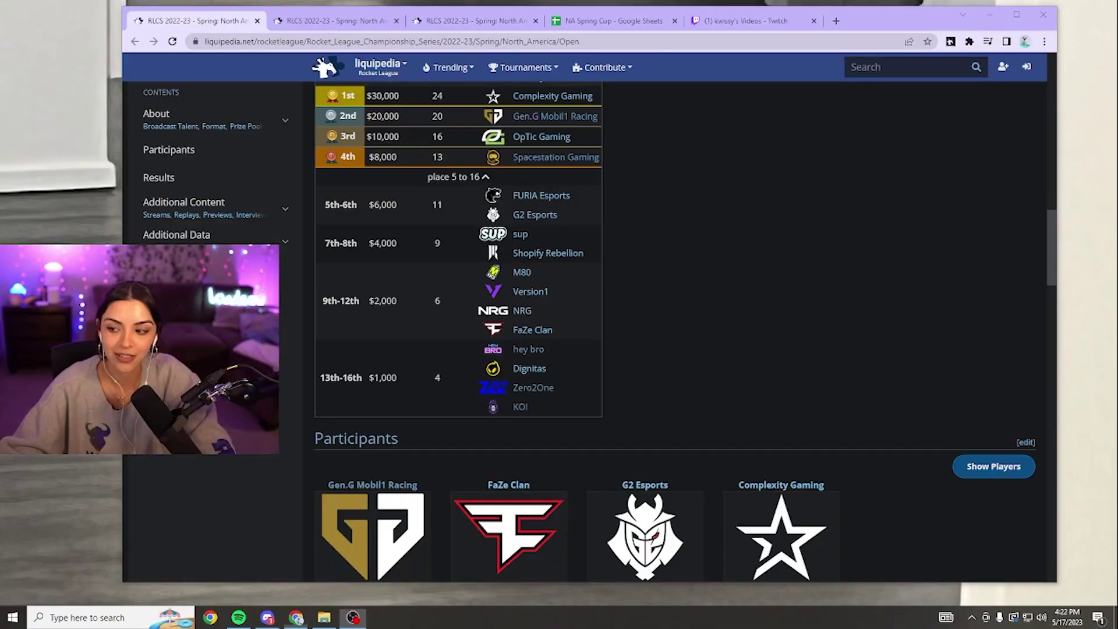
scroll(438, 455, "up", 1)
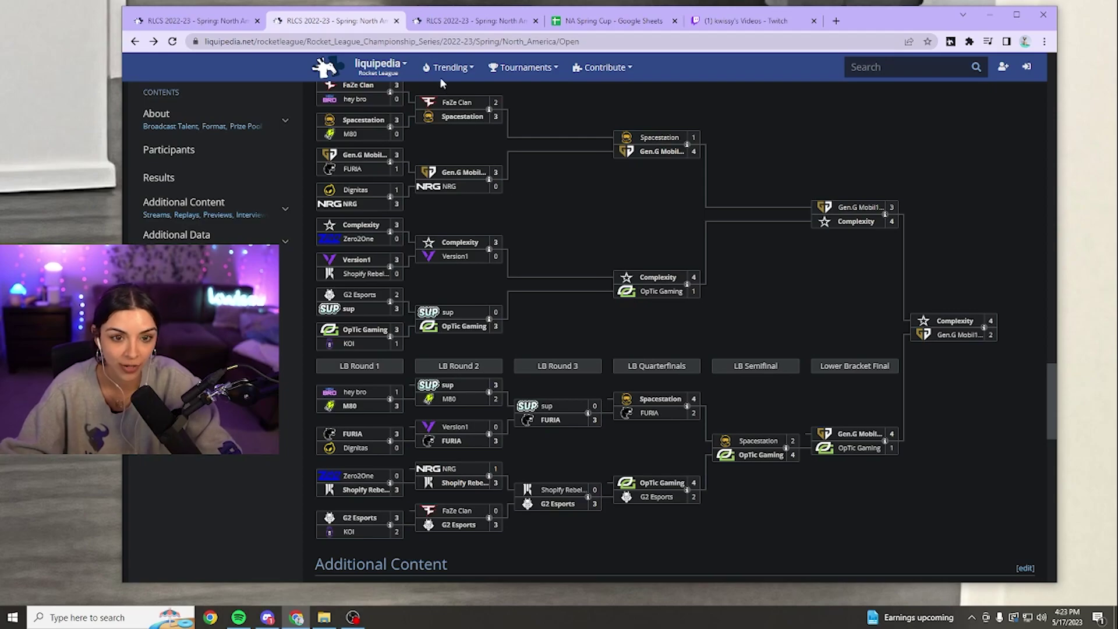
Step: Review Liquipedia's empty Cup bracket, then bring up the NA Spring Cup Main Event sheet
left_click(460, 27)
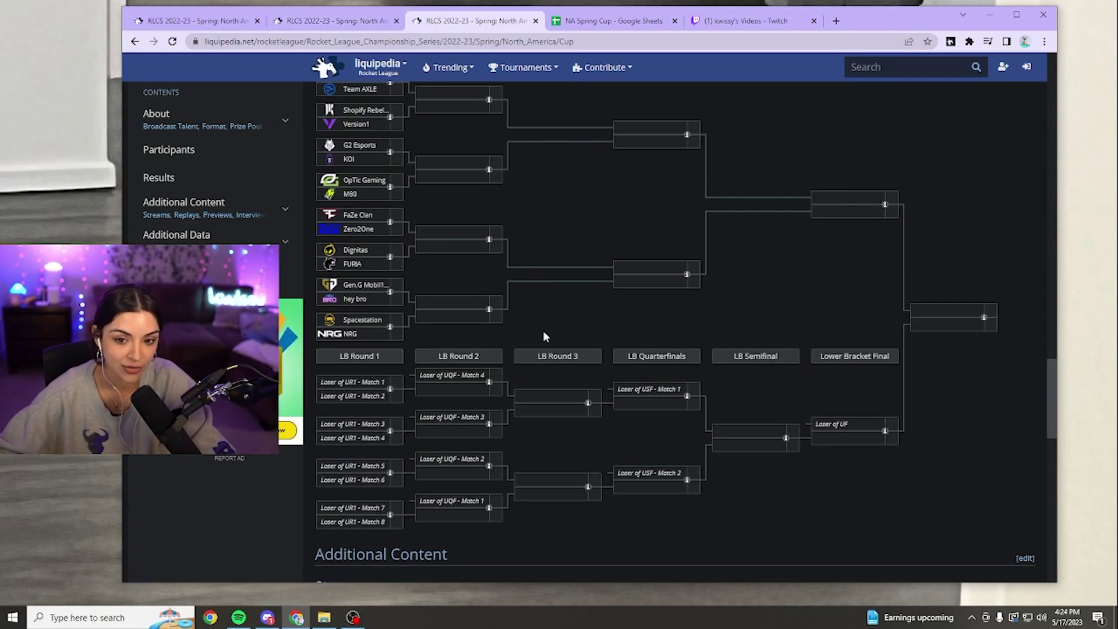
scroll(542, 330, "up", 1)
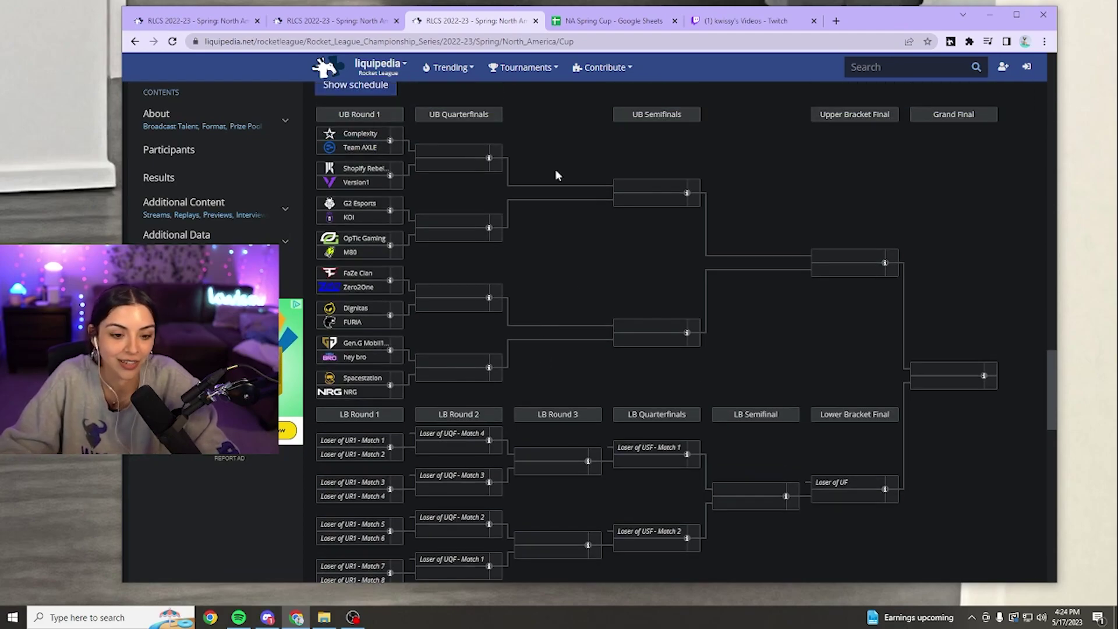
left_click(583, 26)
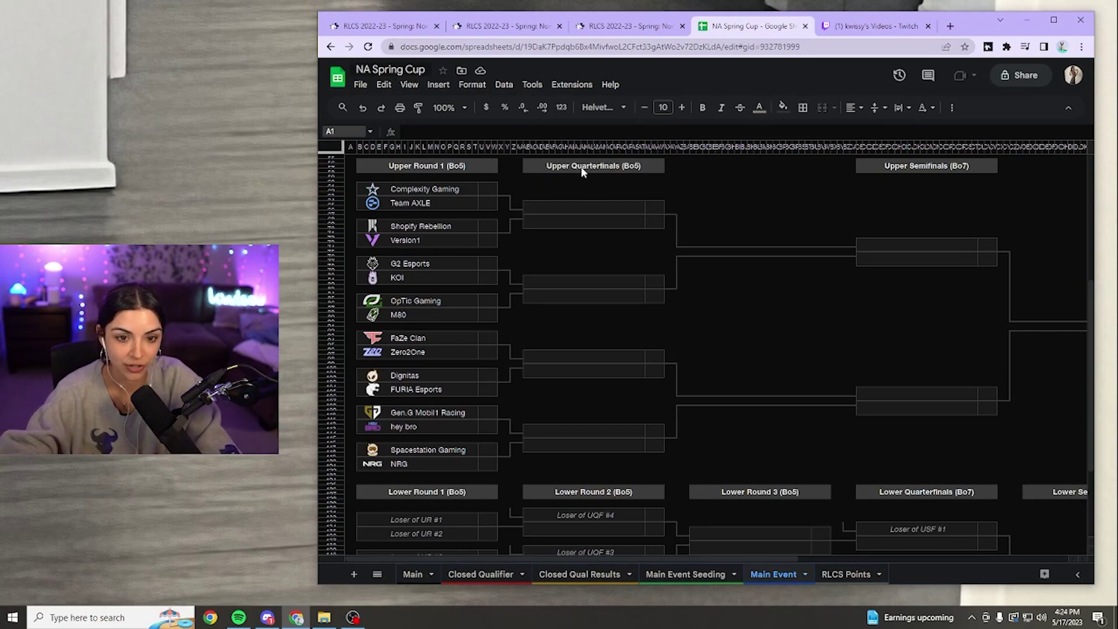
Step: Score Complexity Gaming 3–0 Team AXLE and Version1 3–1 Shopify Rebellion
left_click(489, 191)
type("3")
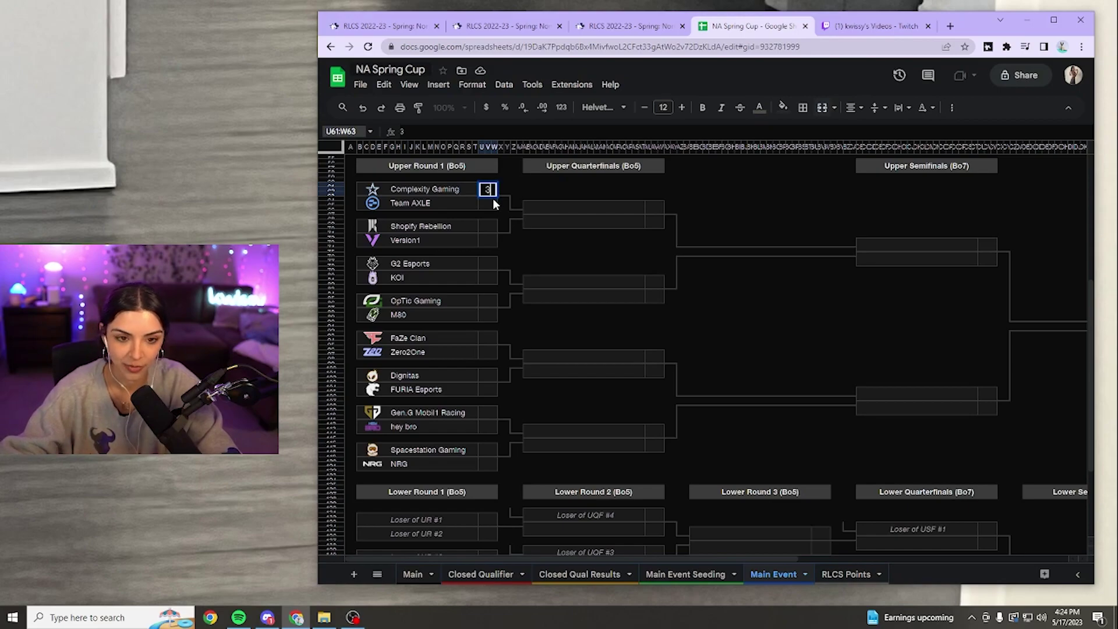
left_click(489, 202)
type("0")
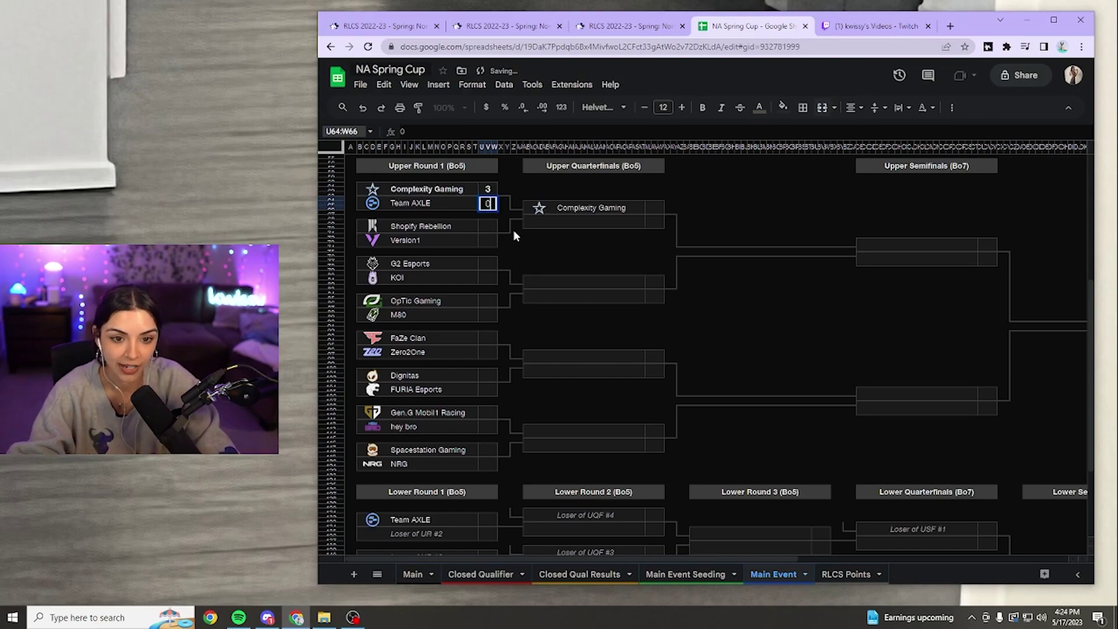
left_click(515, 230)
left_click(487, 228)
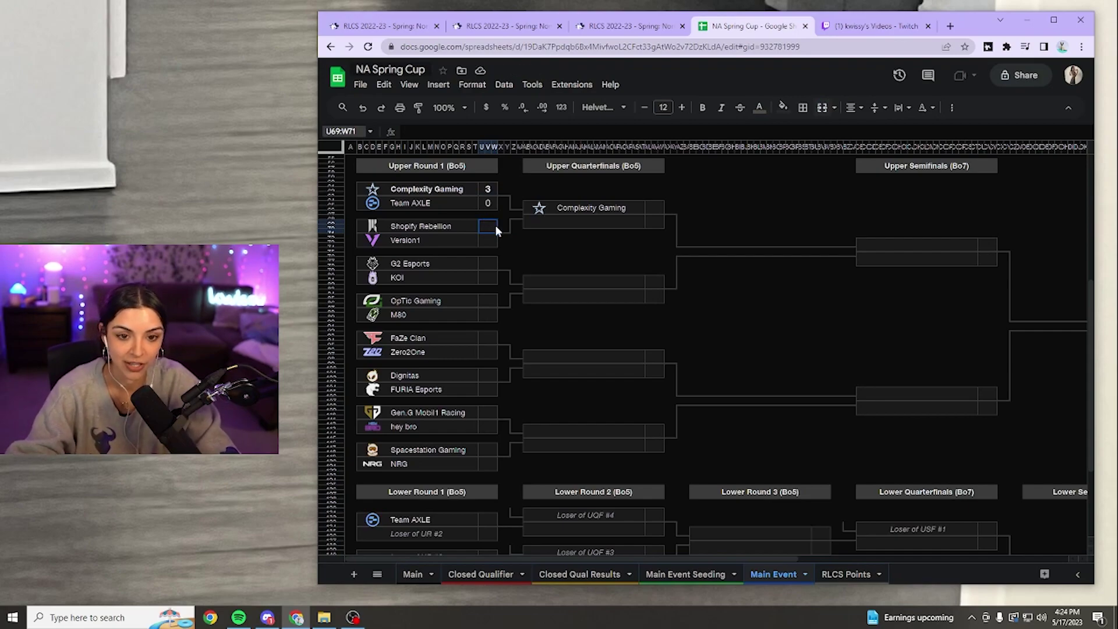
left_click(490, 238)
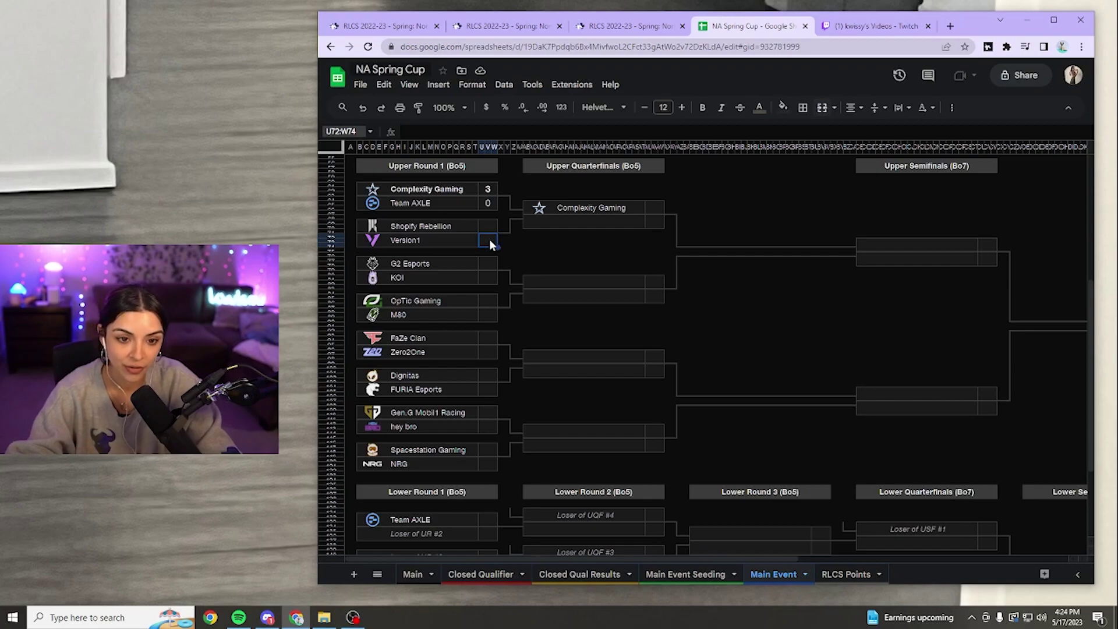
type("3")
left_click(488, 226)
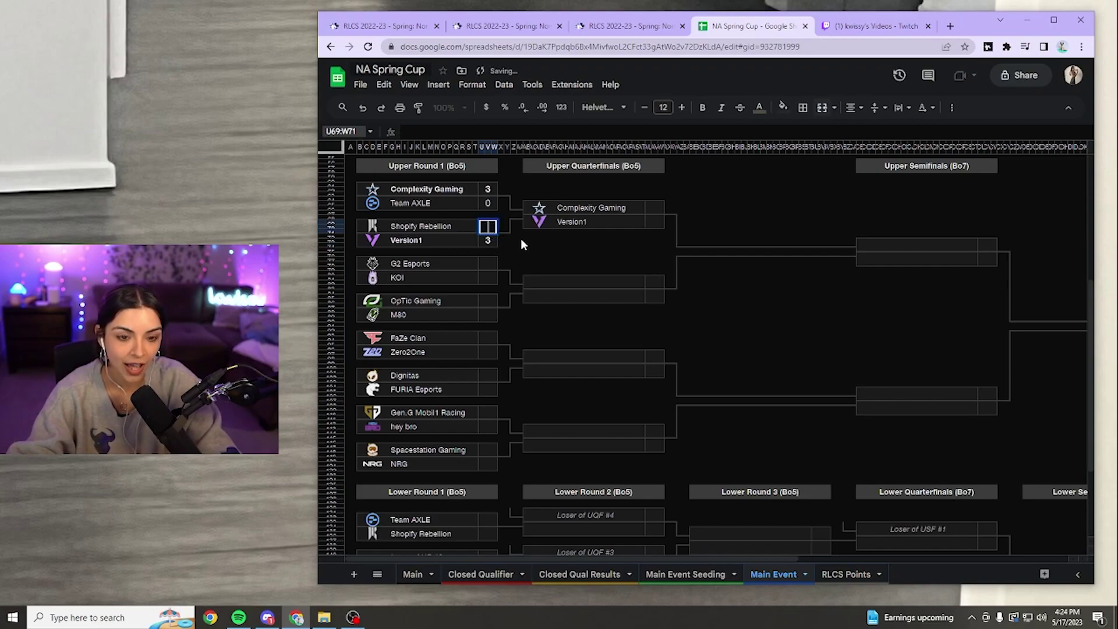
type("1")
left_click(528, 245)
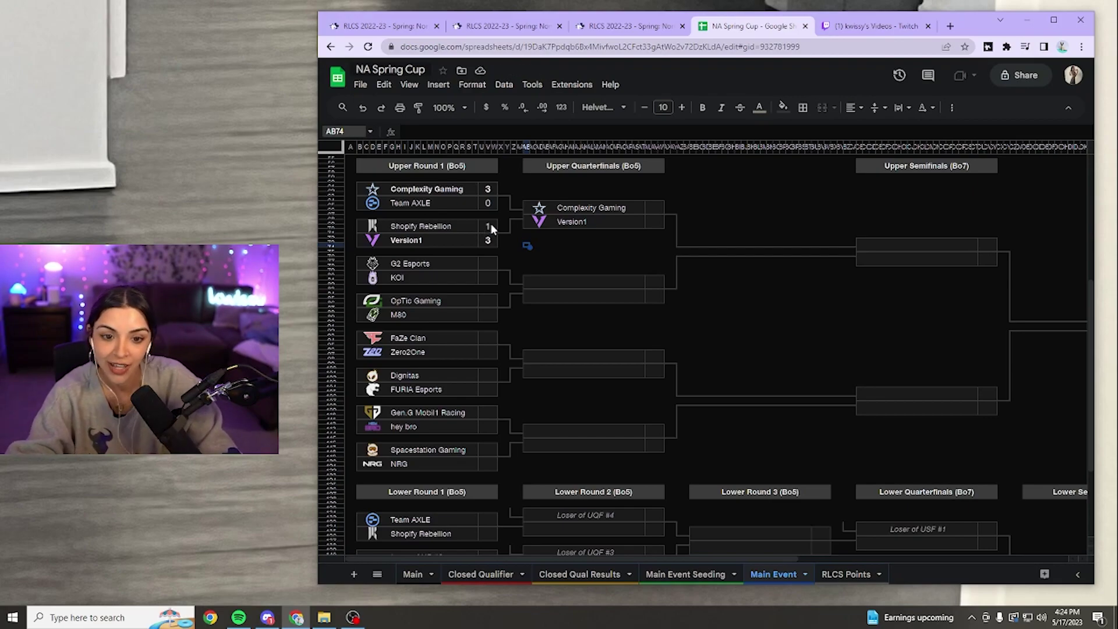
Step: Score G2 Esports 3–1 KOI and OpTic Gaming 3–1 M80
left_click(492, 264)
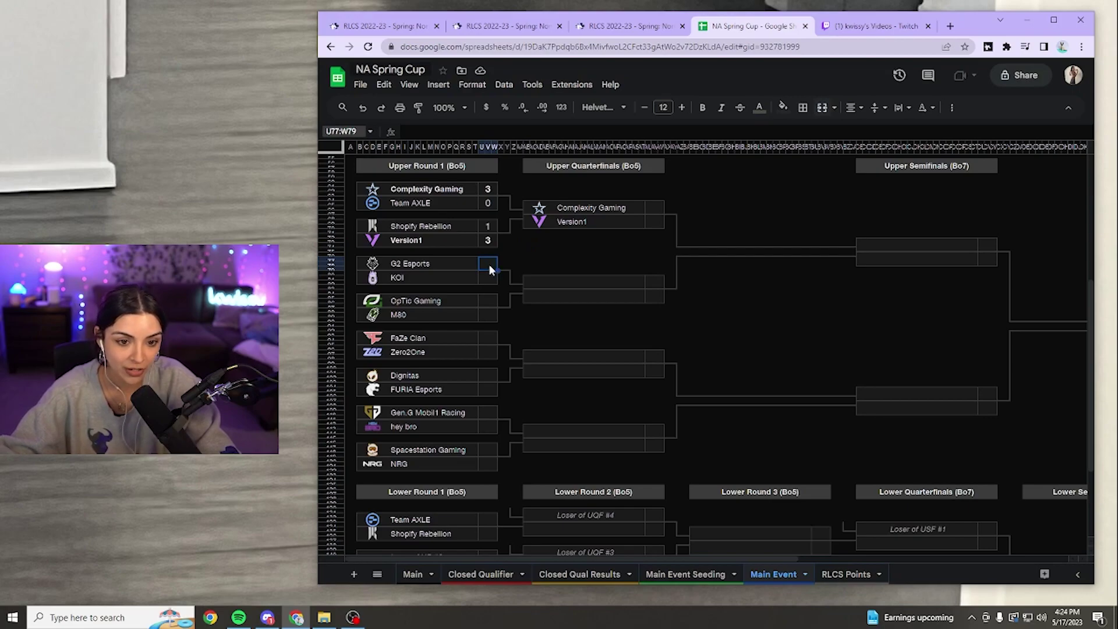
double_click(490, 264)
type("3")
left_click(489, 275)
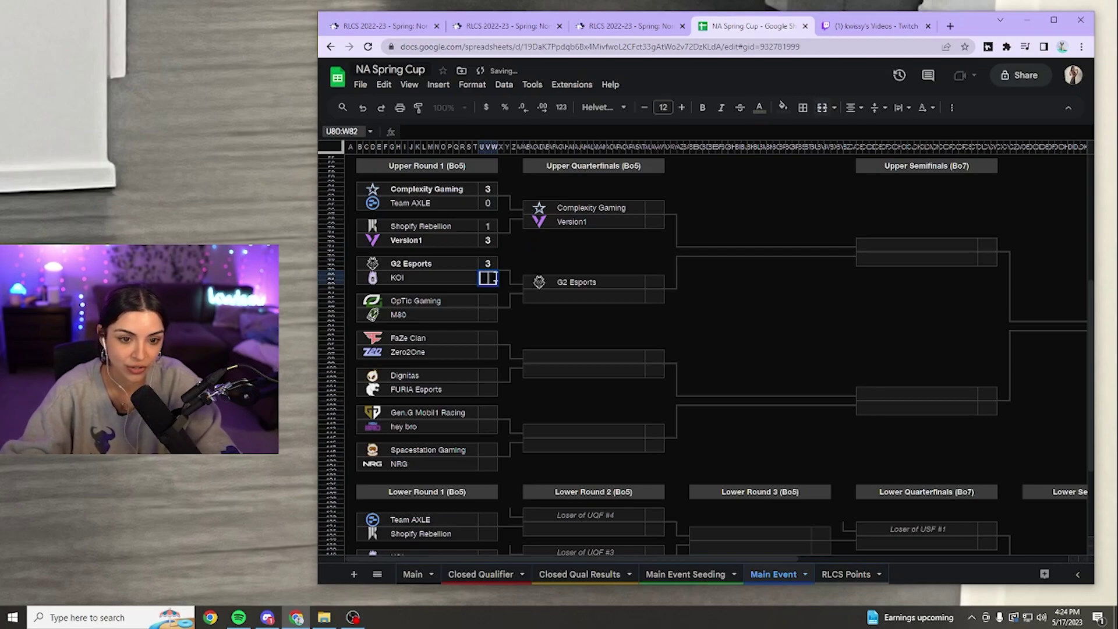
type("1")
left_click(559, 259)
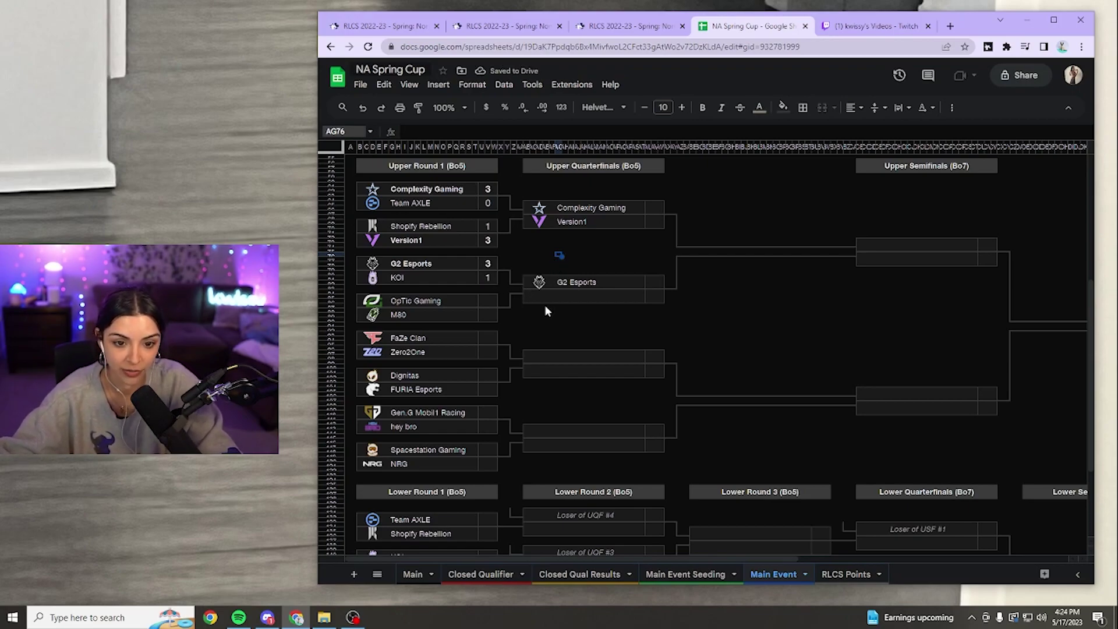
left_click(486, 302)
type("3")
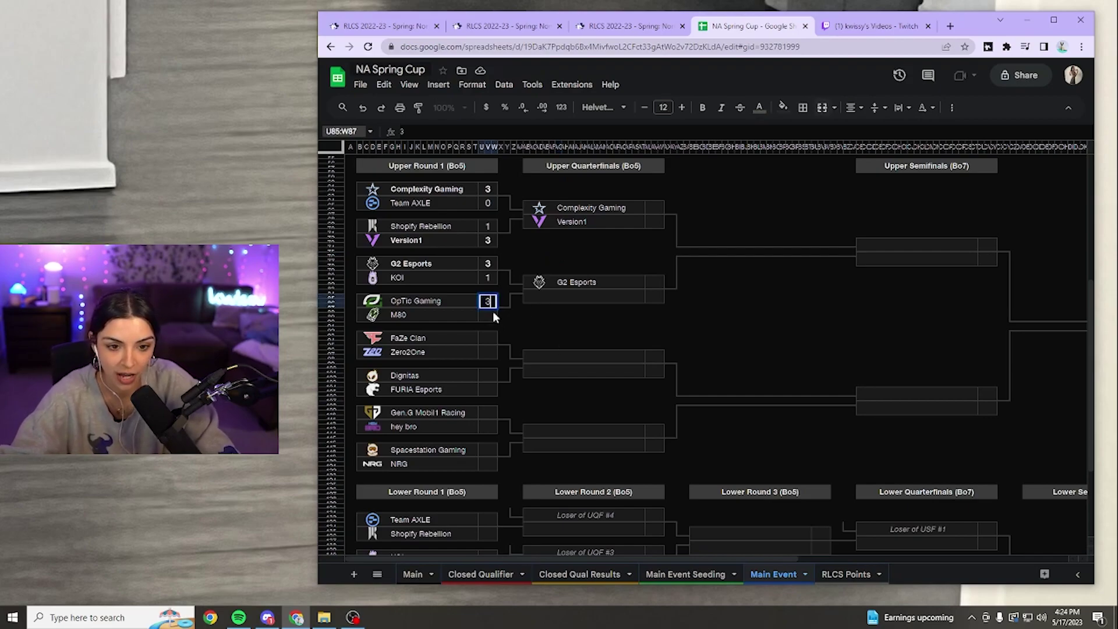
key("Return")
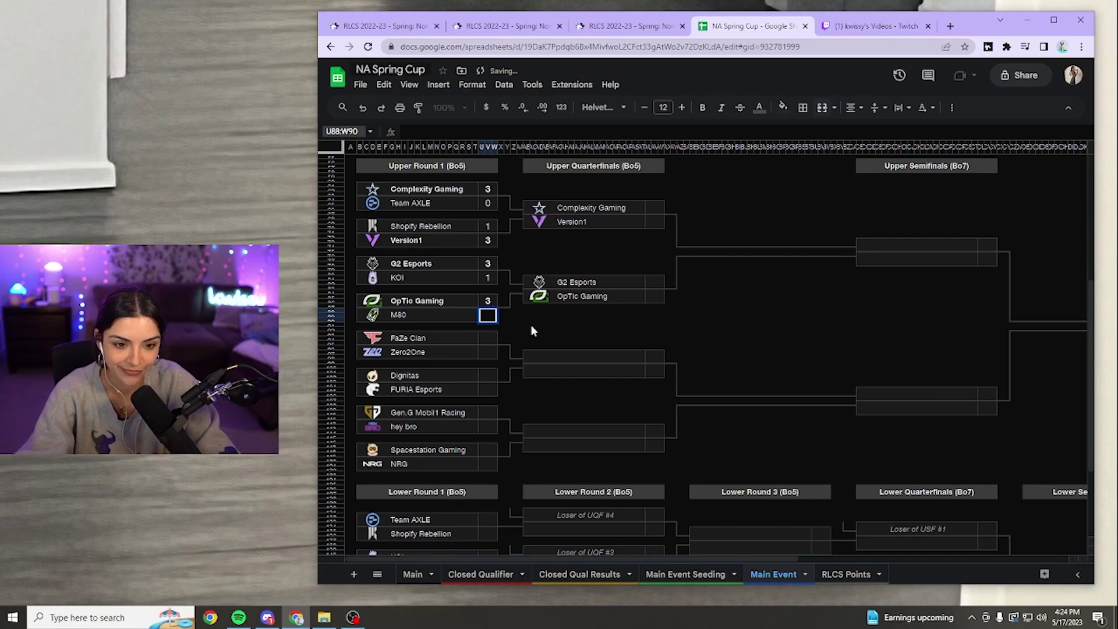
key("Return")
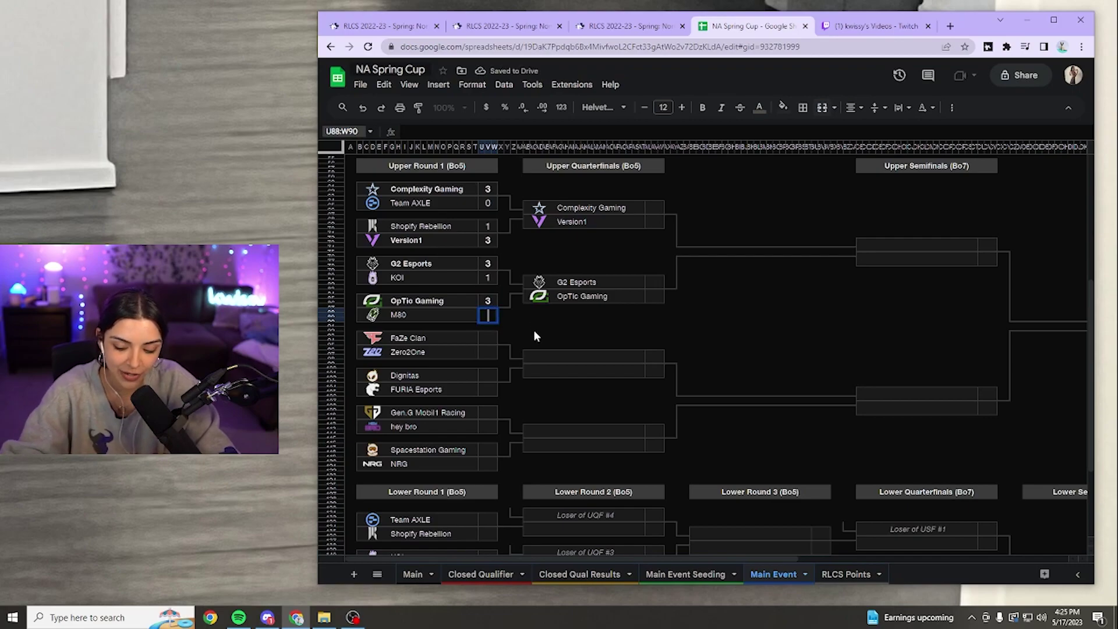
type("1")
left_click(507, 321)
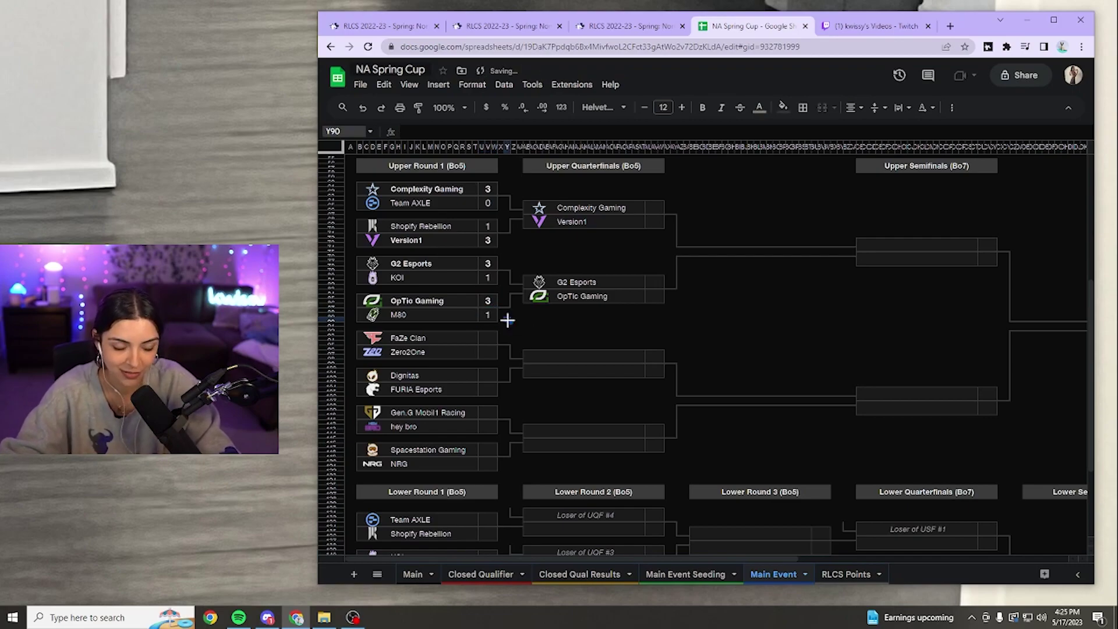
Step: Score FaZe Clan 3–0 Zero2One and FURIA Esports 3–0 Dignitas
left_click(490, 338)
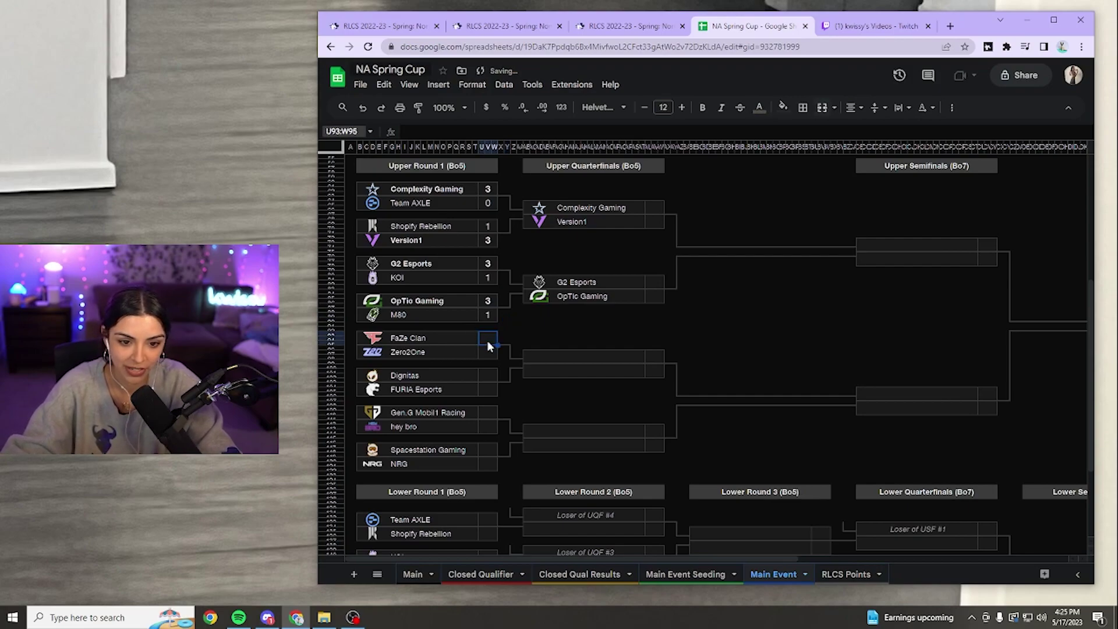
type("3")
left_click(495, 351)
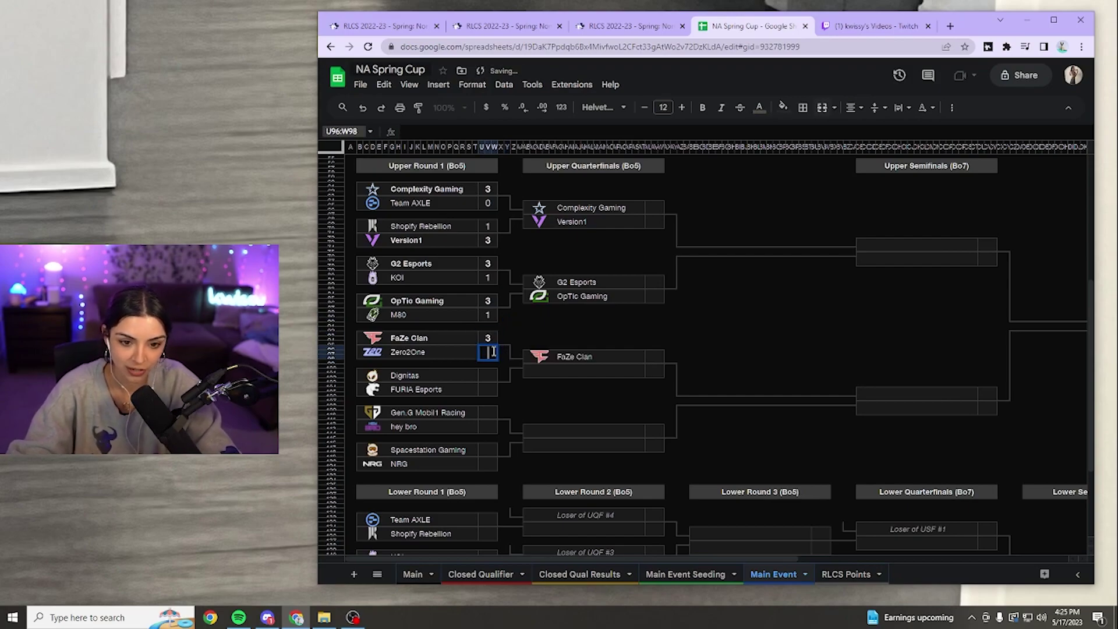
type("0")
key("Return")
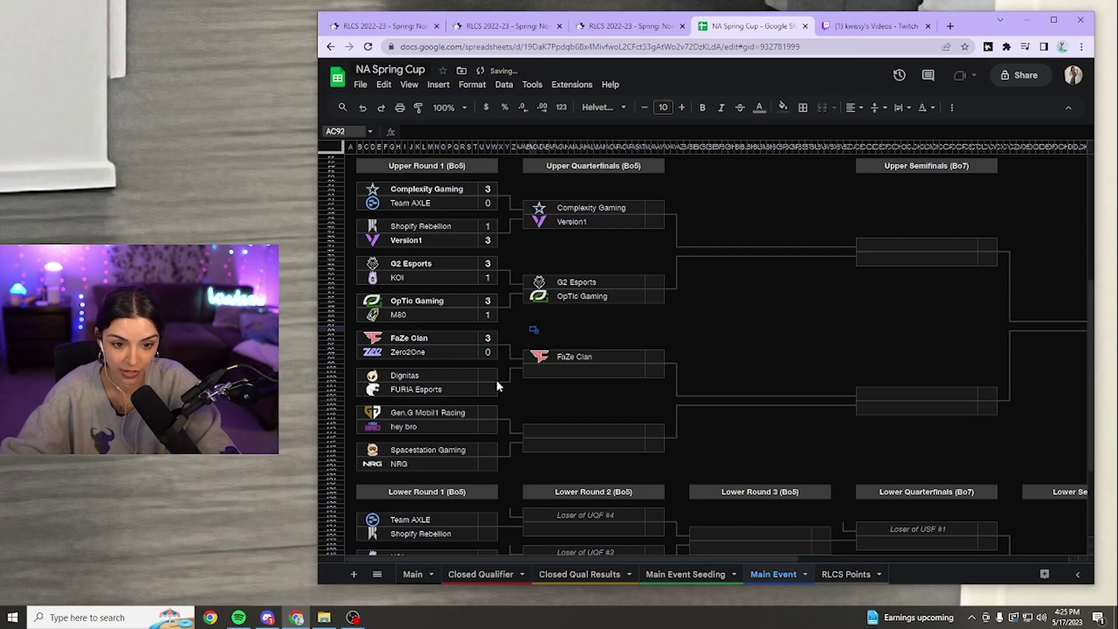
left_click(490, 377)
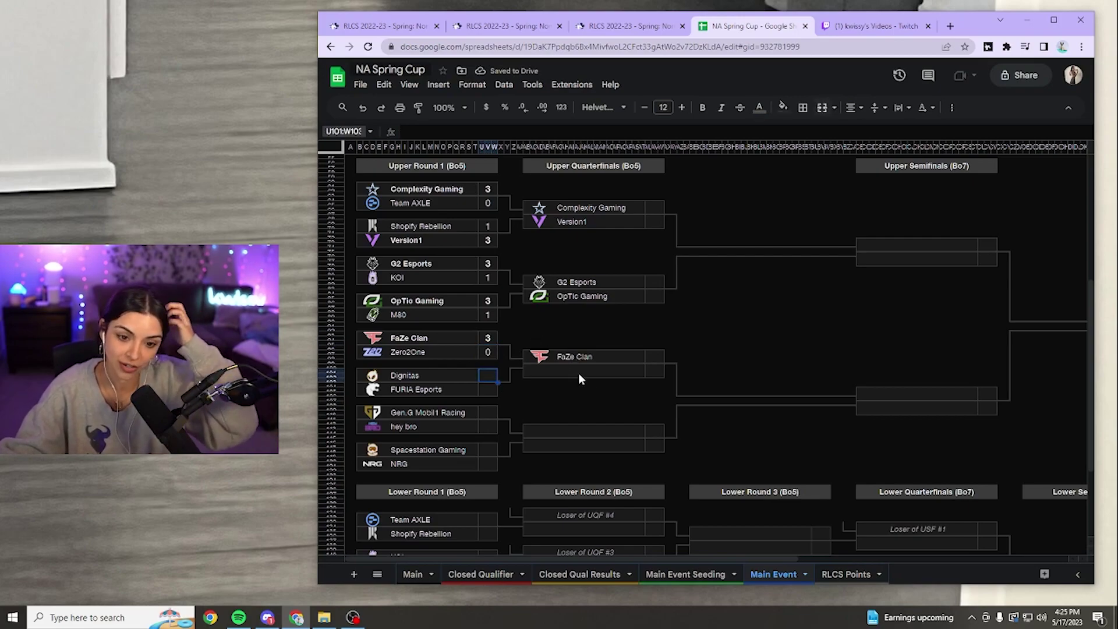
left_click(490, 388)
type("3")
left_click(490, 378)
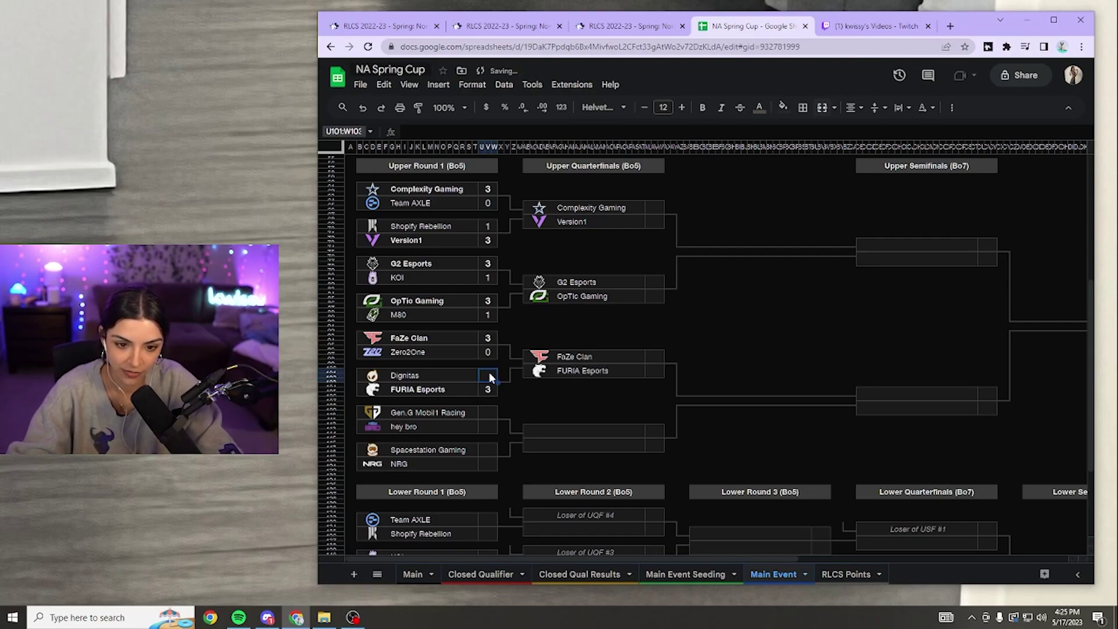
type("0")
left_click(560, 394)
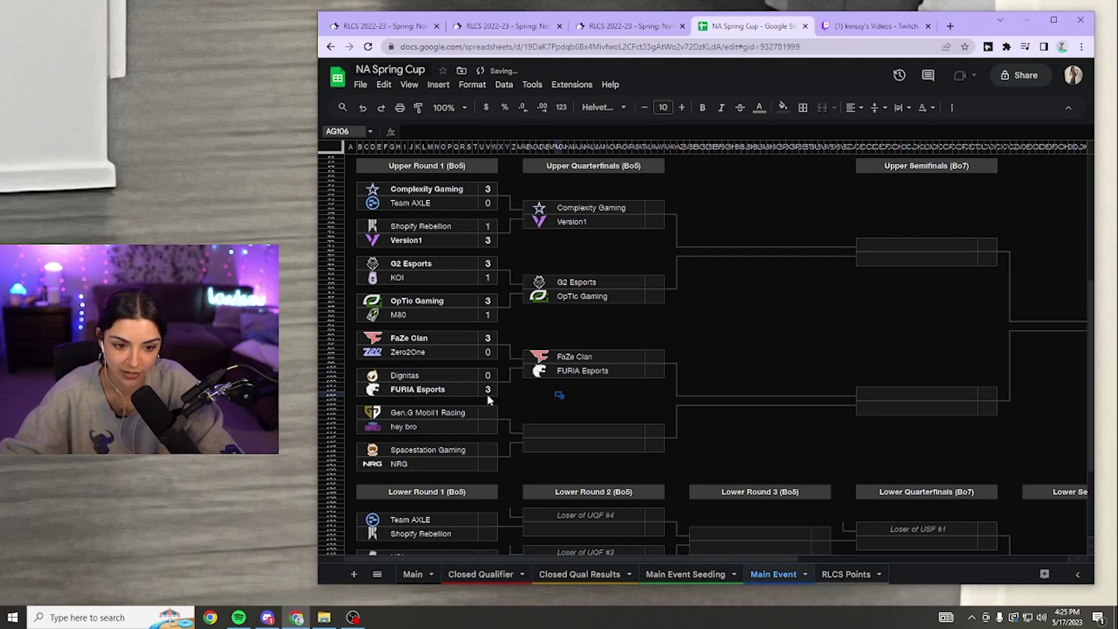
scroll(495, 399, "down", 1)
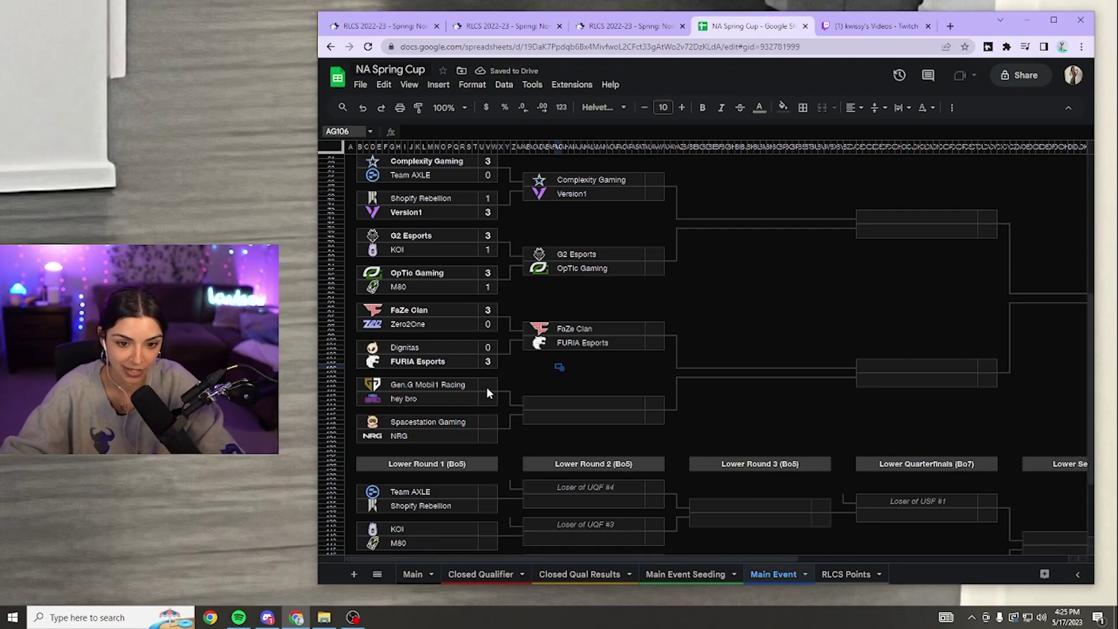
Step: Score Gen.G Mobil1 Racing 3–0 hey bro and Spacestation 3–1 NRG
left_click(492, 389)
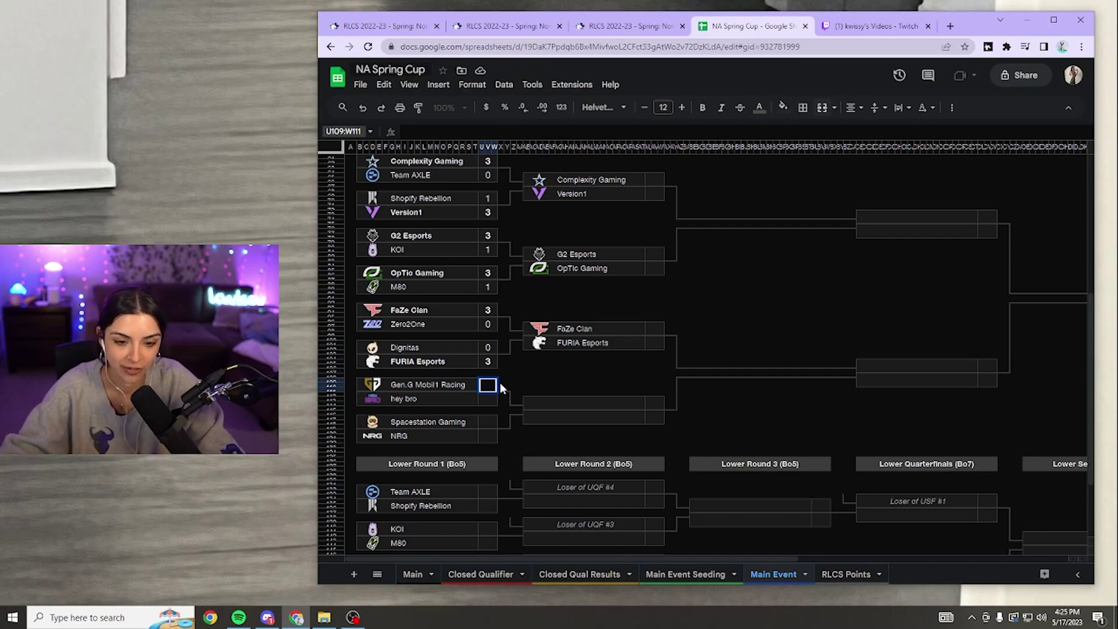
type("13")
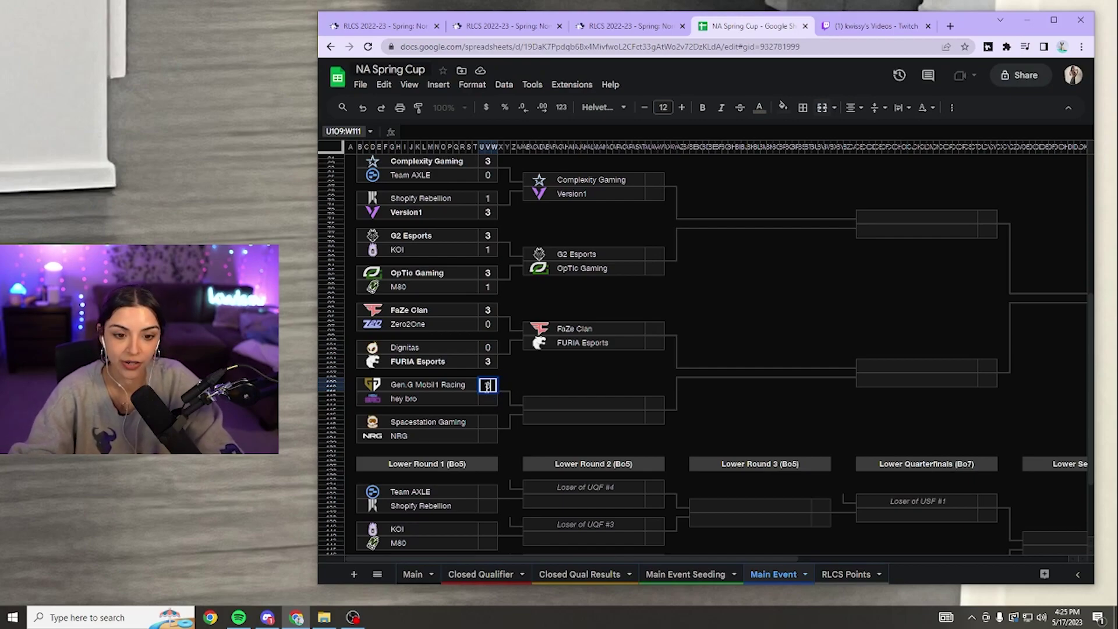
left_click(491, 399)
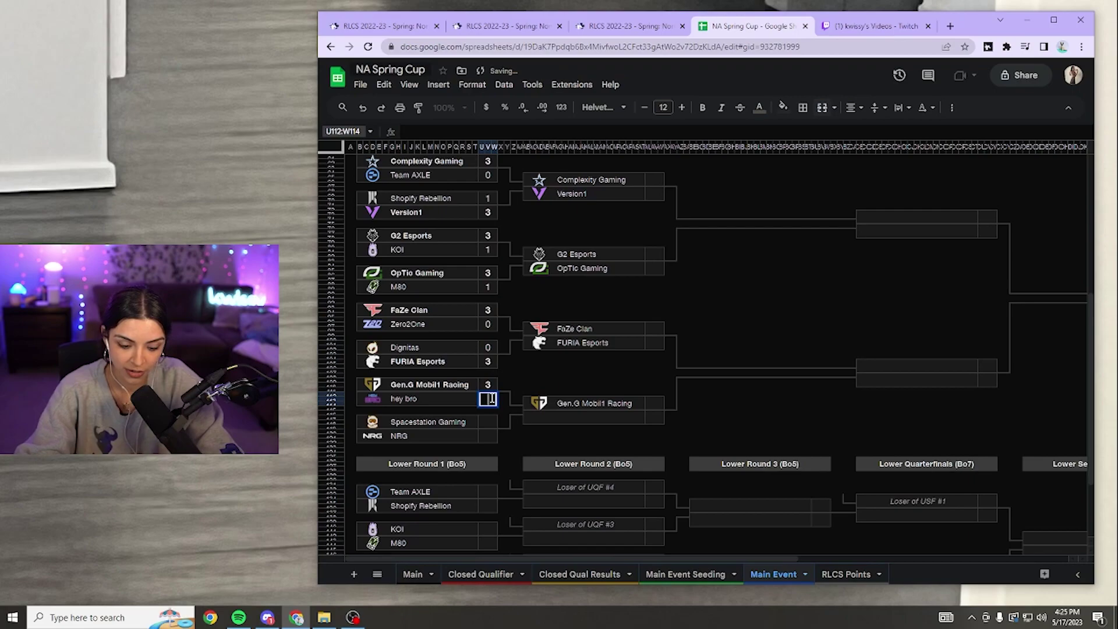
type("0")
left_click(490, 420)
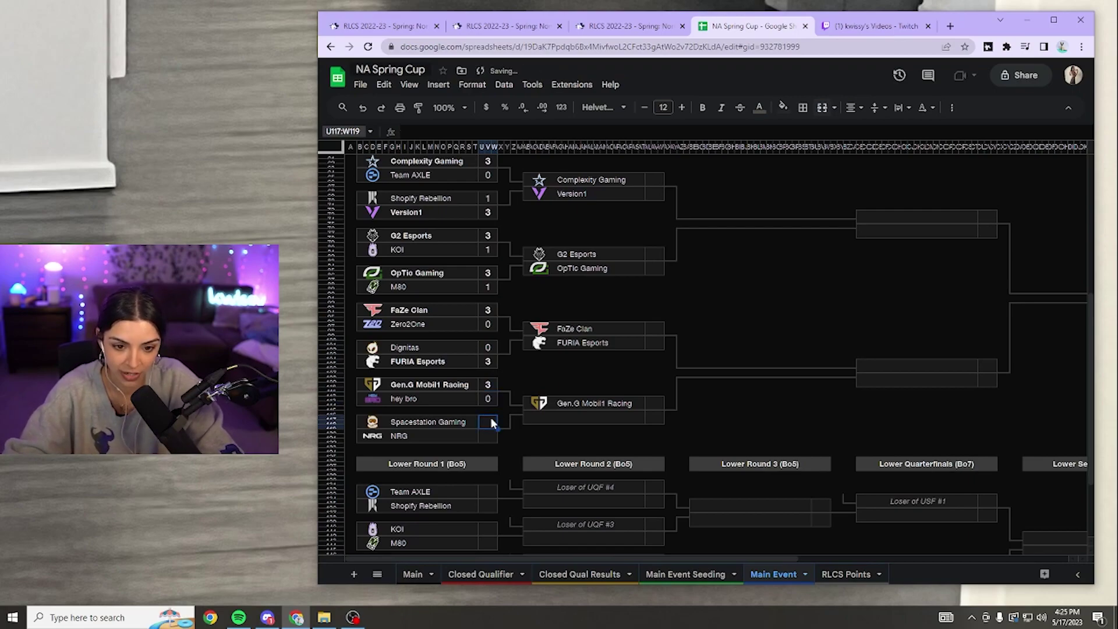
scroll(489, 434, "down", 1)
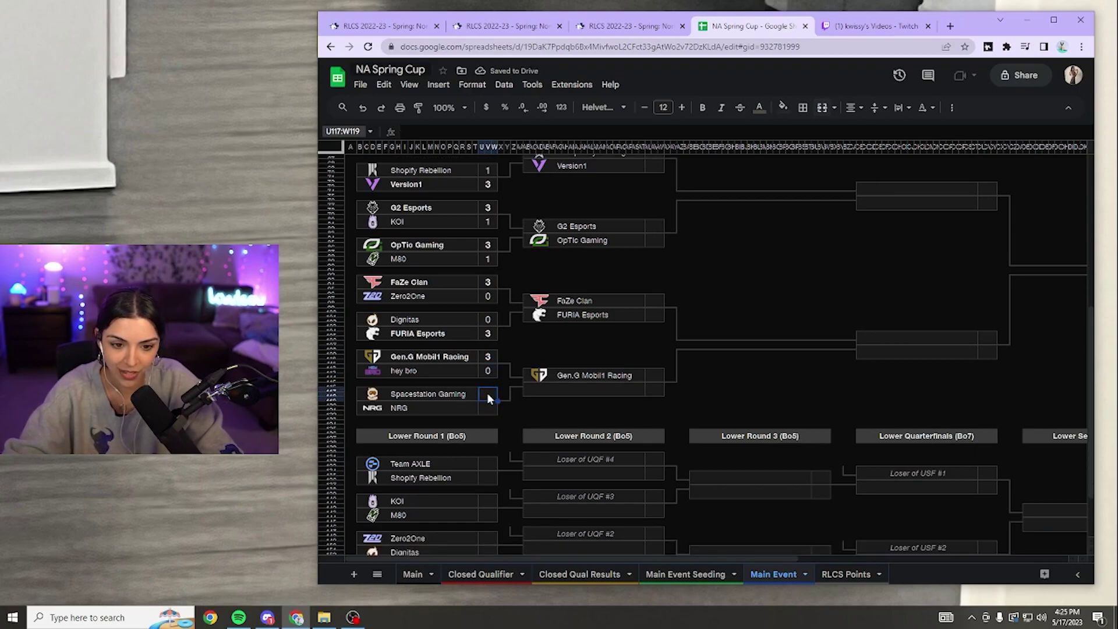
type("3")
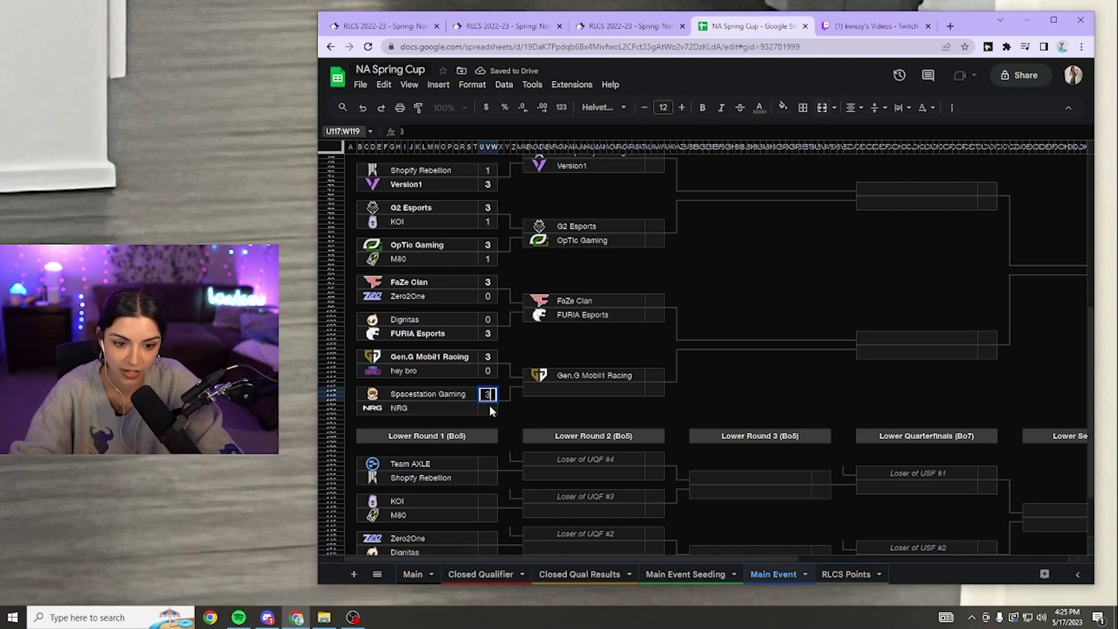
left_click(489, 406)
type("1")
left_click(546, 412)
scroll(531, 412, "down", 2)
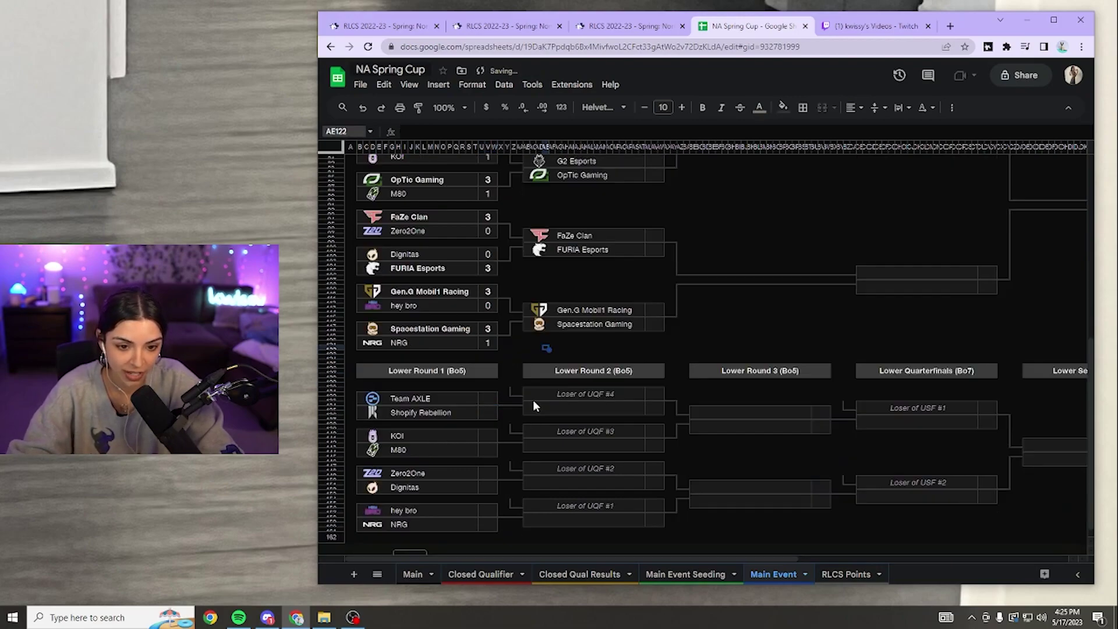
left_click(487, 399)
scroll(490, 398, "down", 1)
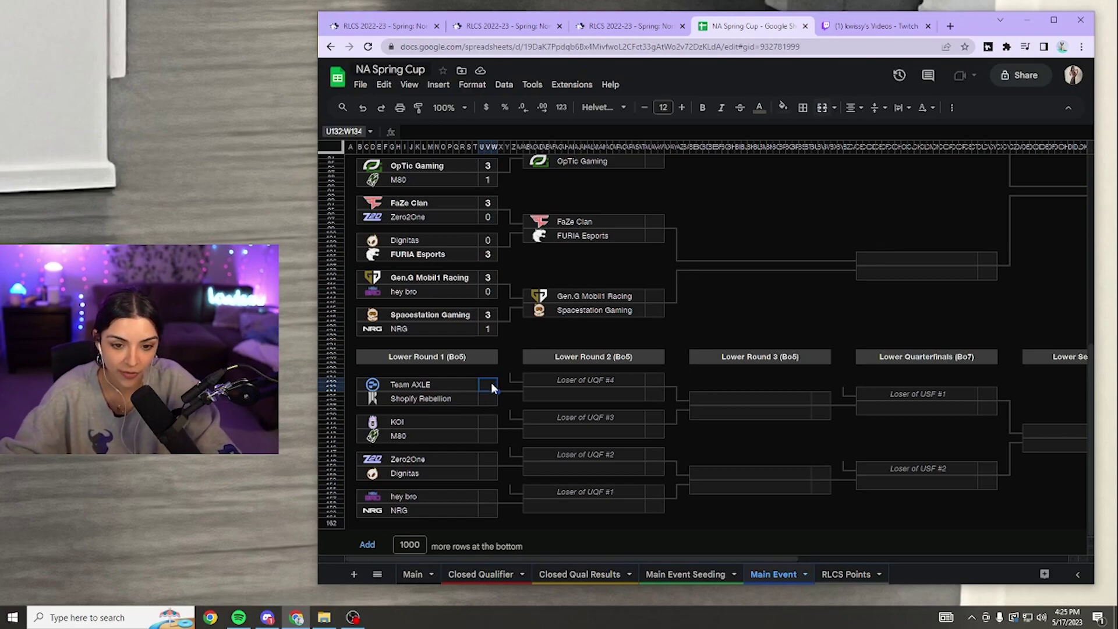
Step: Record Shopify Rebellion 3–1 Team AXLE and KOI 3–2 M80, then view Liquipedia results
left_click(488, 397)
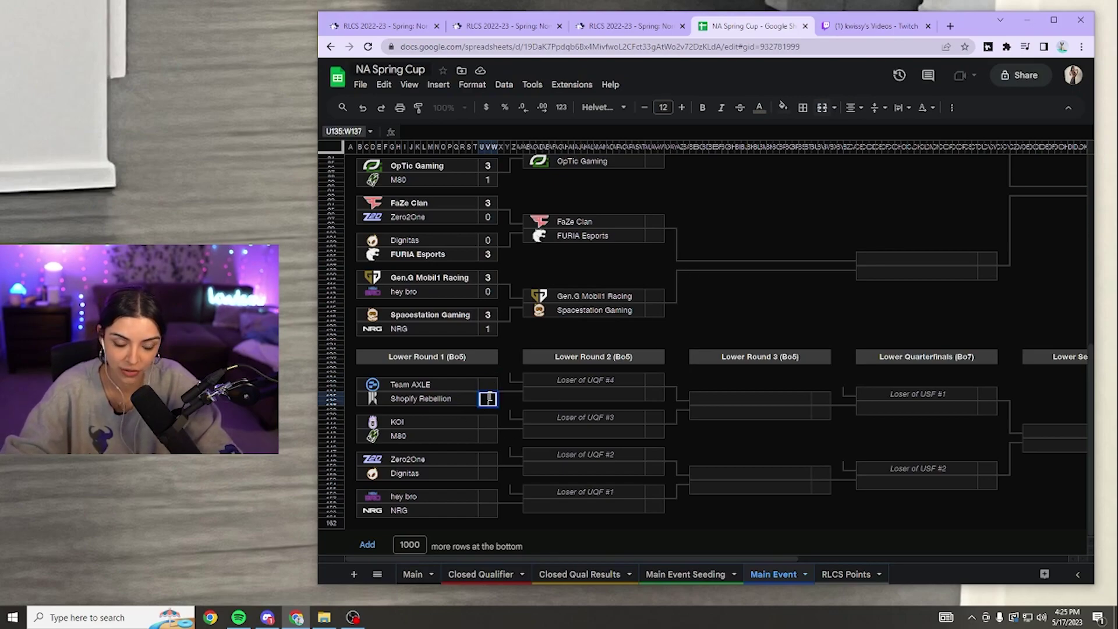
type("3")
left_click(490, 391)
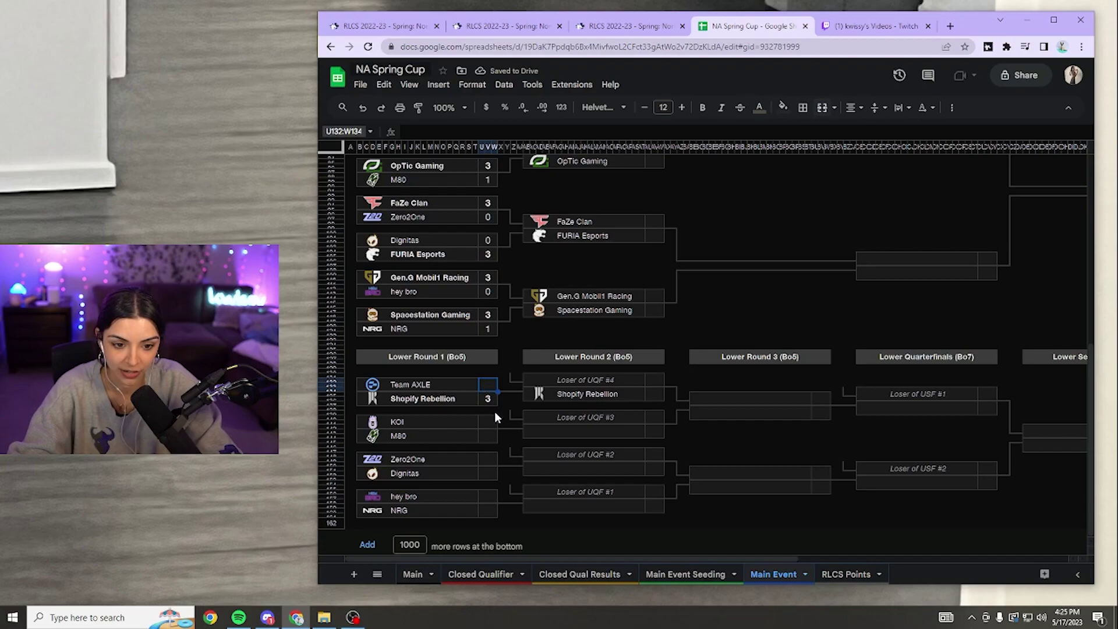
scroll(483, 401, "up", 2)
scroll(484, 418, "down", 2)
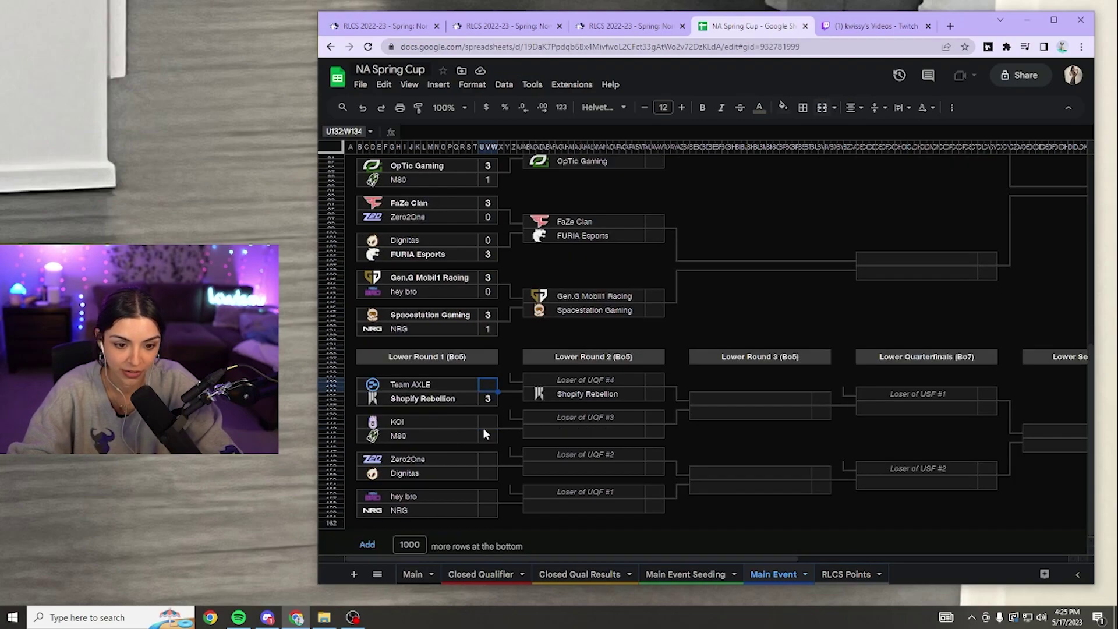
double_click(488, 385)
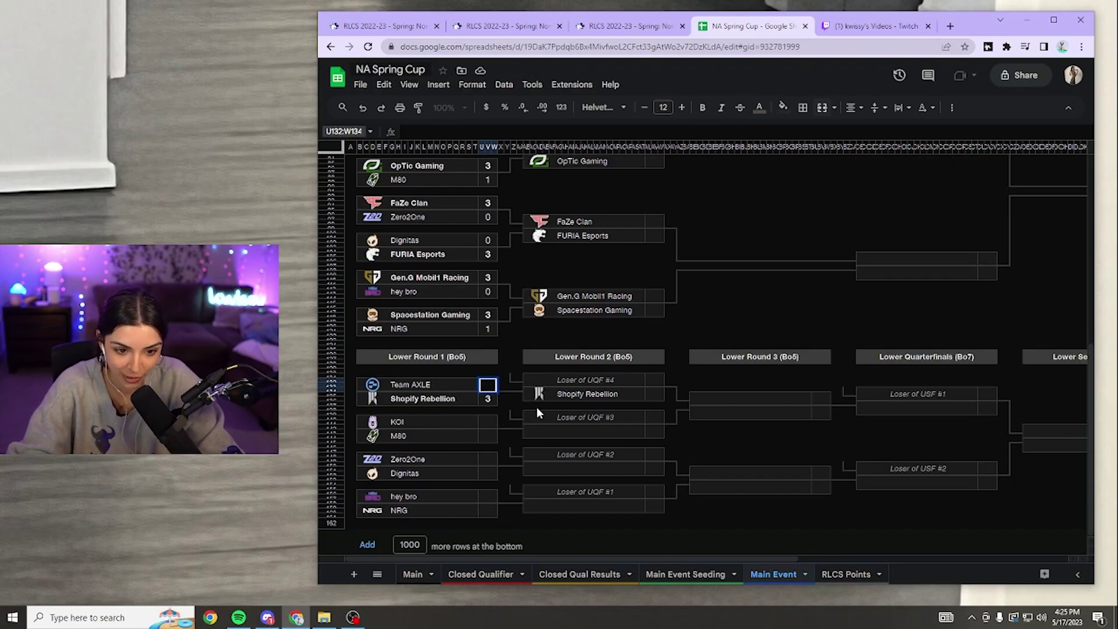
type("1")
key("Return")
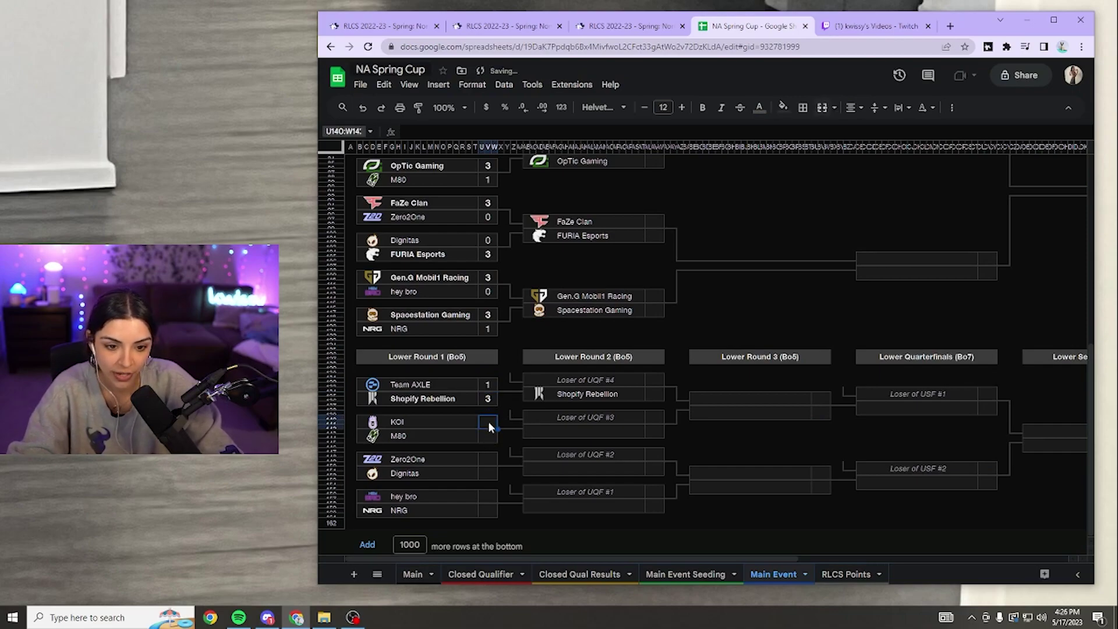
type("3")
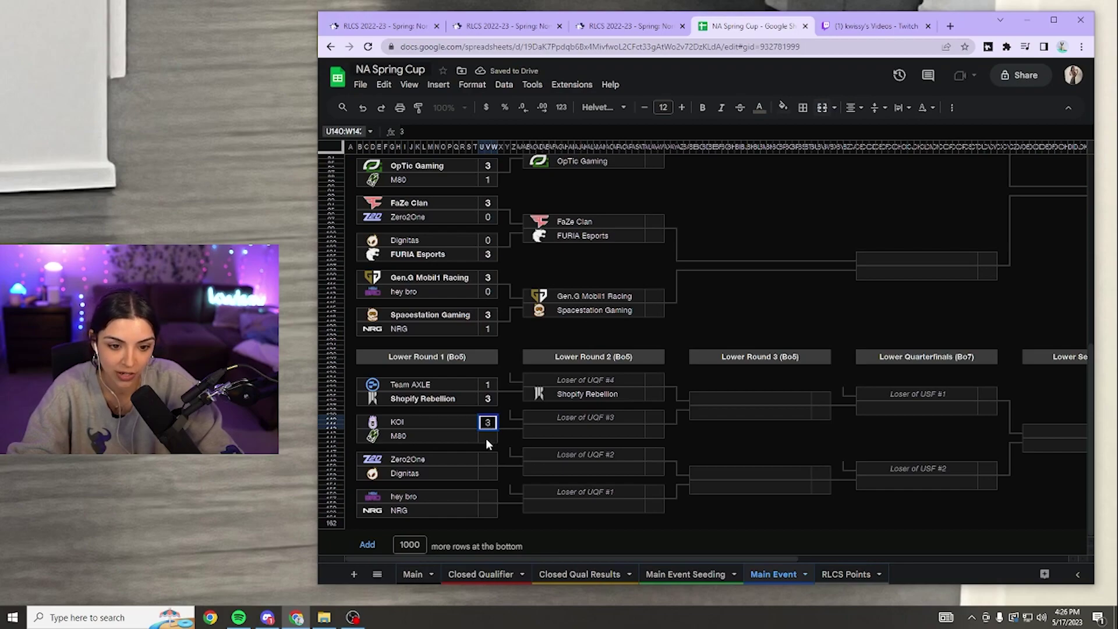
key("Return")
type("2")
key("Return")
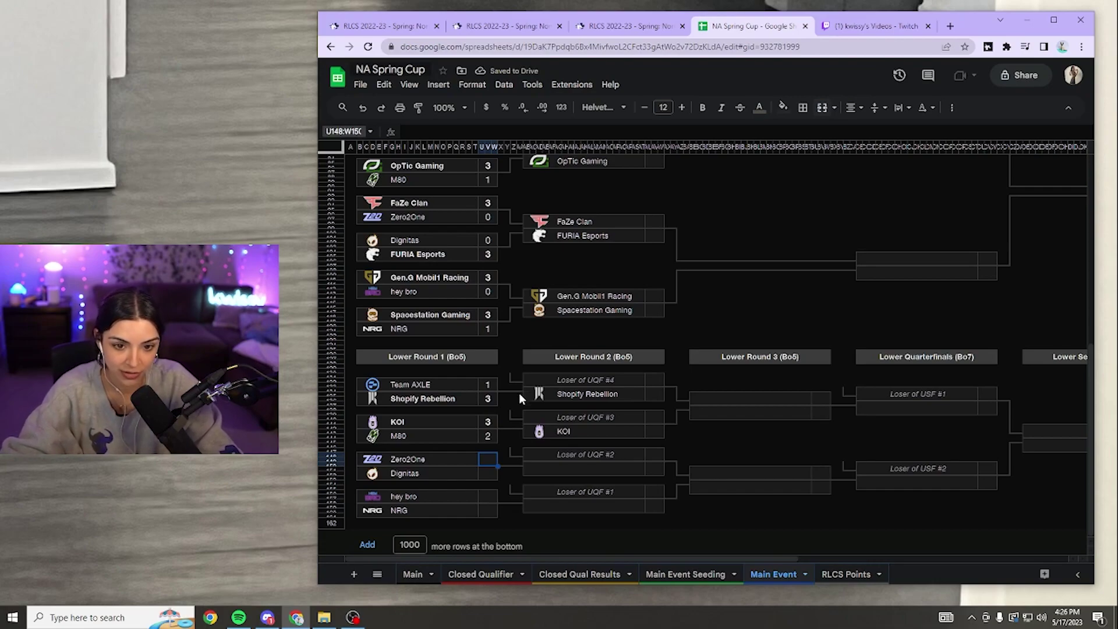
left_click(528, 25)
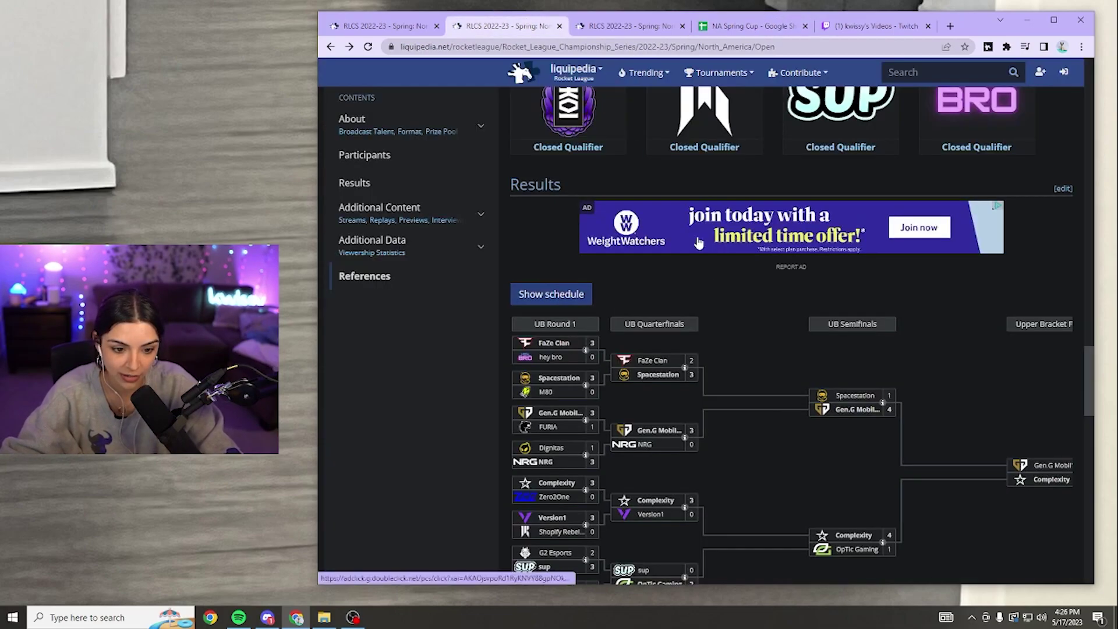
scroll(715, 339, "down", 3)
scroll(715, 338, "down", 3)
scroll(664, 346, "up", 1)
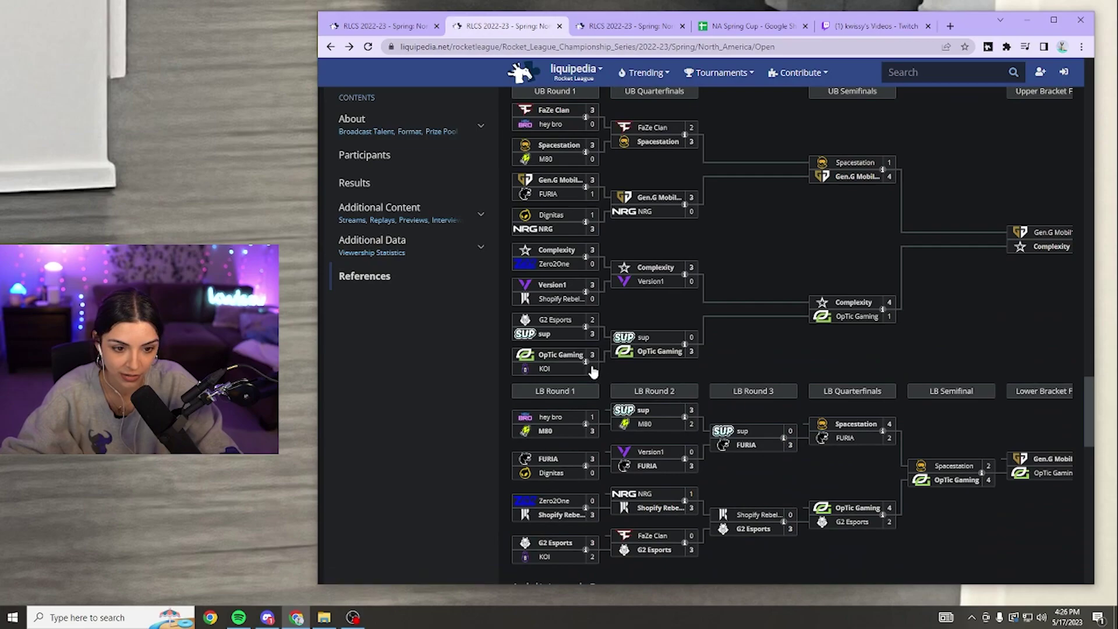
scroll(612, 361, "down", 2)
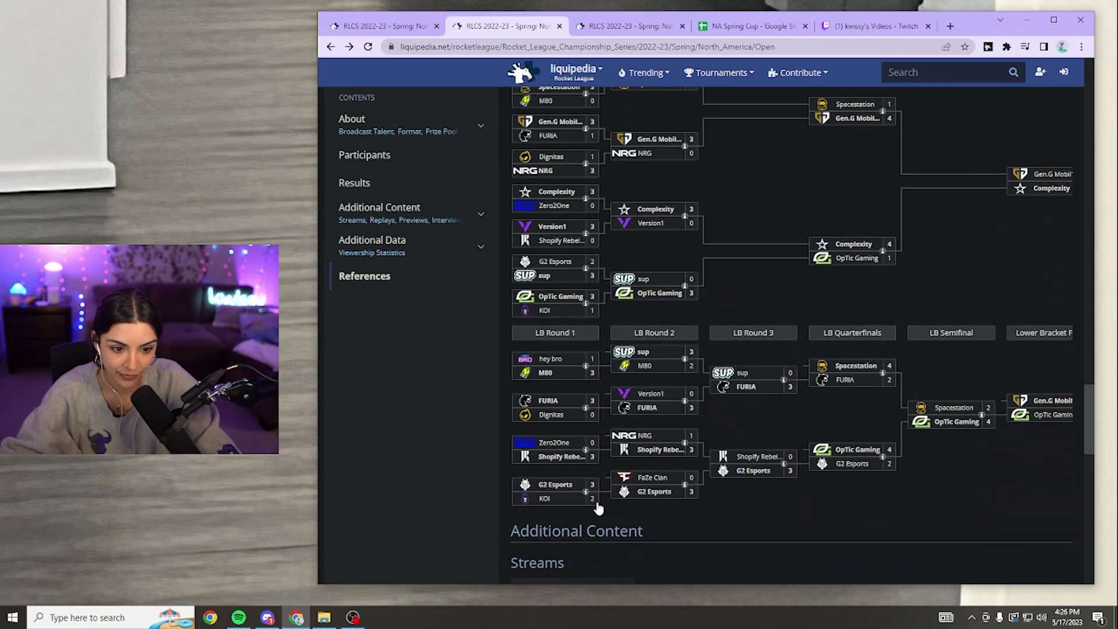
Step: Finish Lower Round 1: Dignitas 3–2 Zero2One, and NRG beats hey bro (2)
left_click(762, 29)
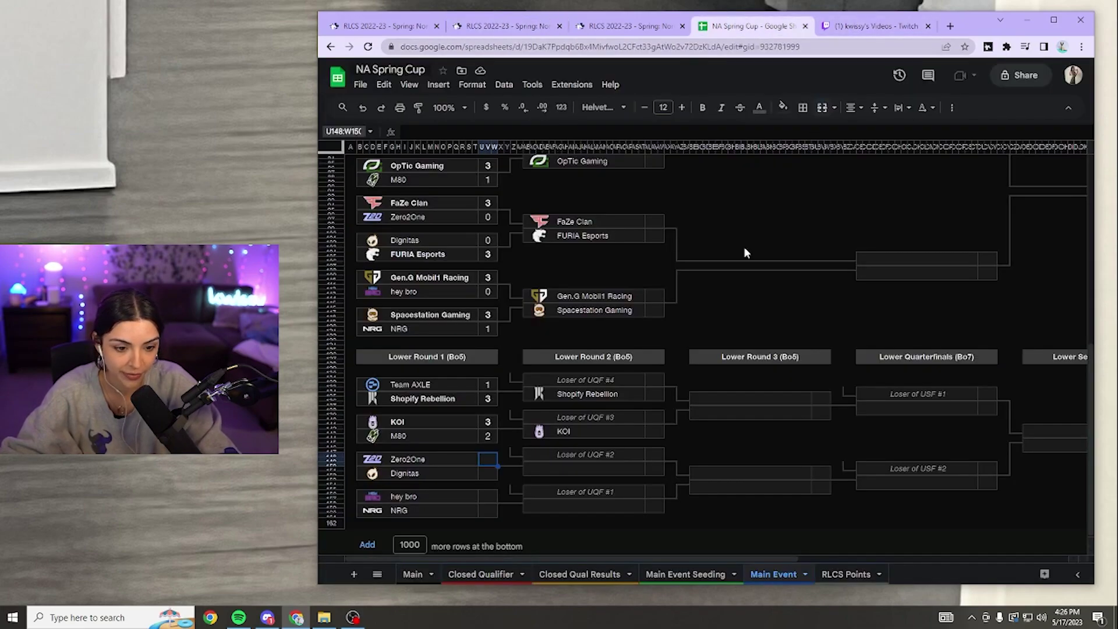
left_click(493, 475)
type("1")
left_click(494, 458)
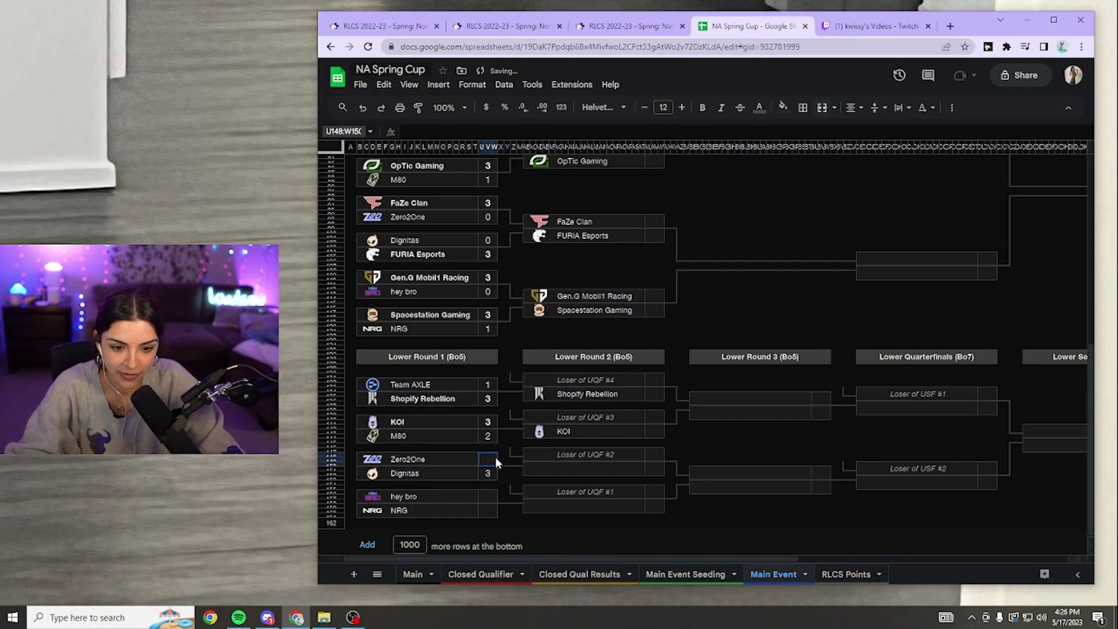
type("2")
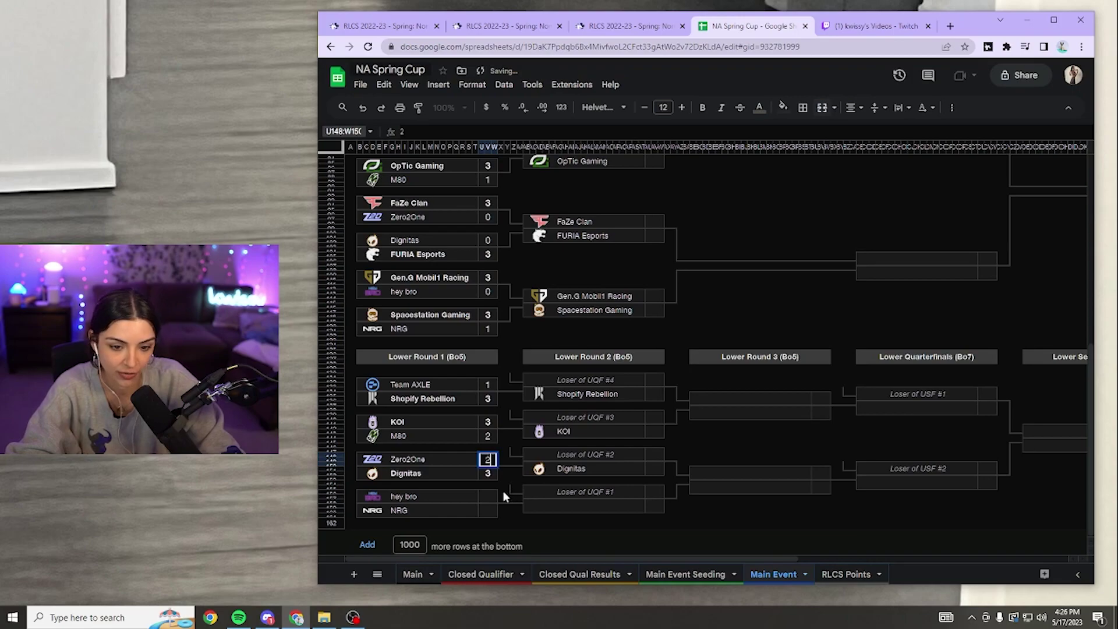
left_click(488, 510)
type("3")
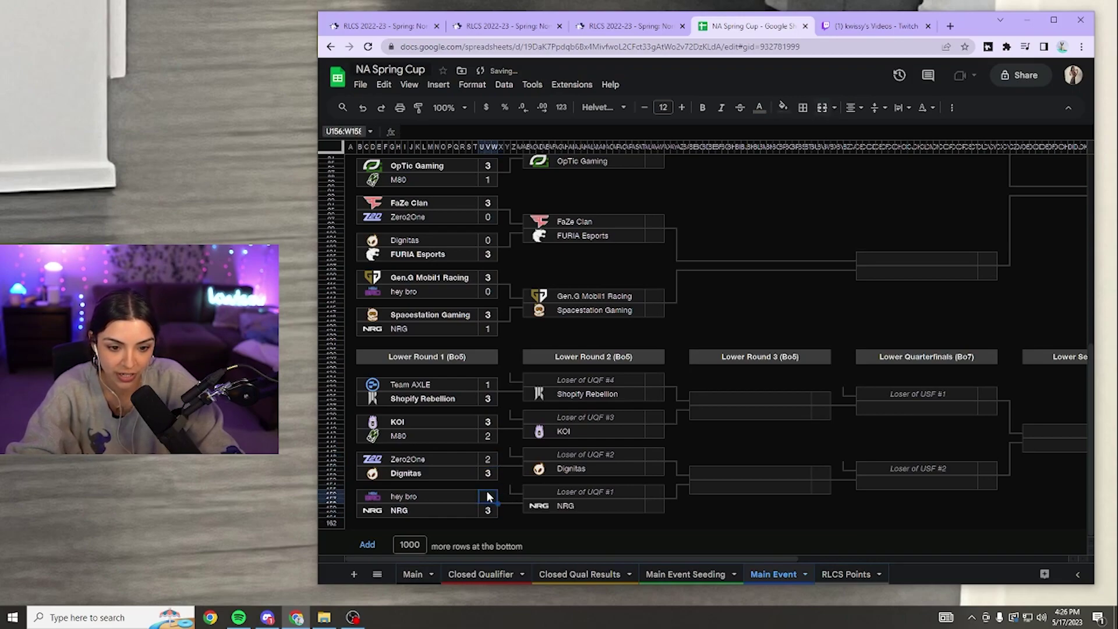
left_click(488, 497)
type("2")
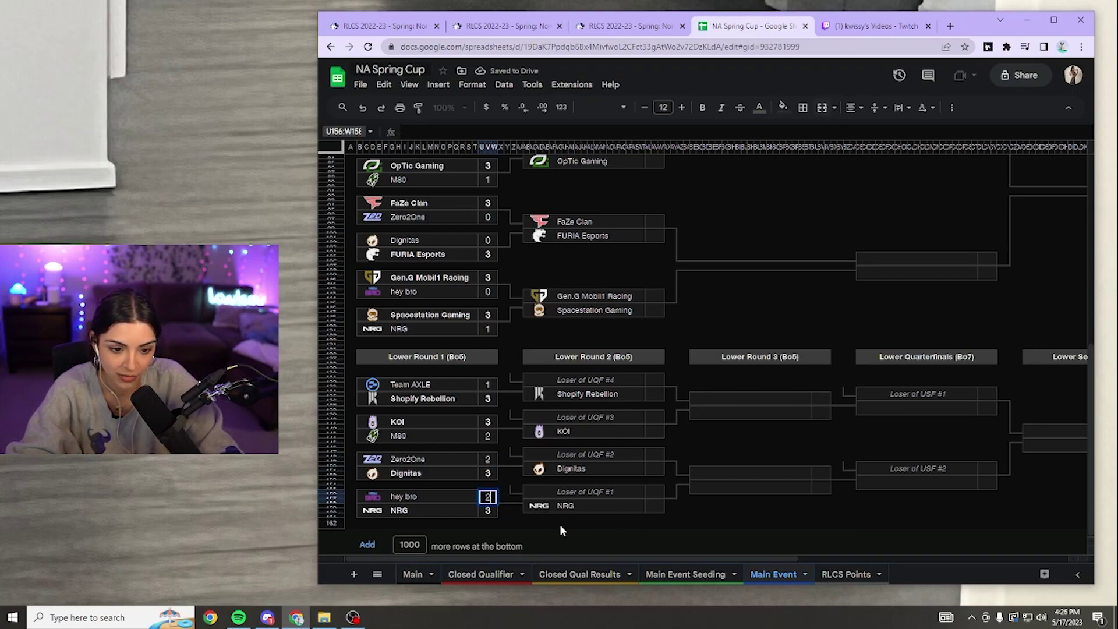
left_click(546, 523)
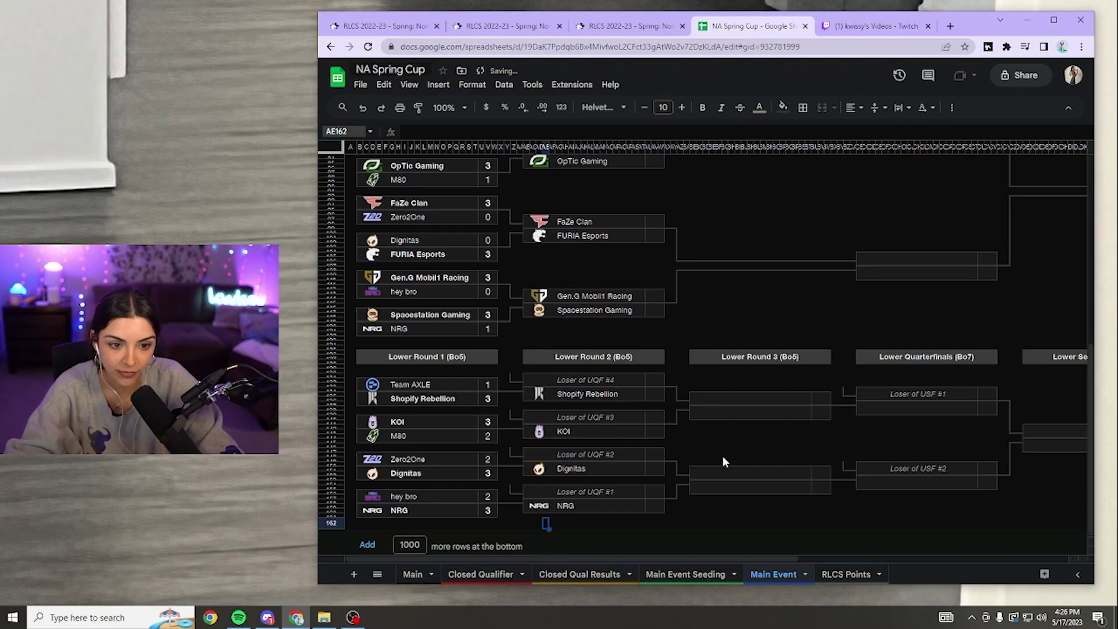
scroll(726, 445, "up", 1)
scroll(716, 452, "up", 2)
scroll(690, 445, "up", 1)
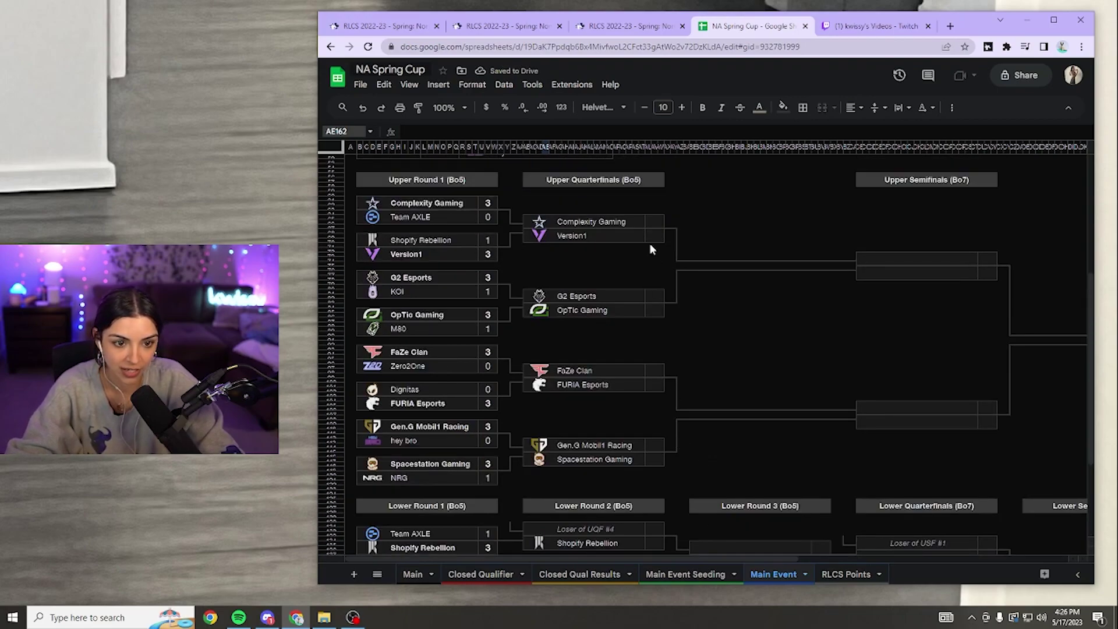
Step: Score upper quarterfinals Version1 3–2 Complexity Gaming and G2 Esports 3–1 OpTic Gaming
left_click(659, 223)
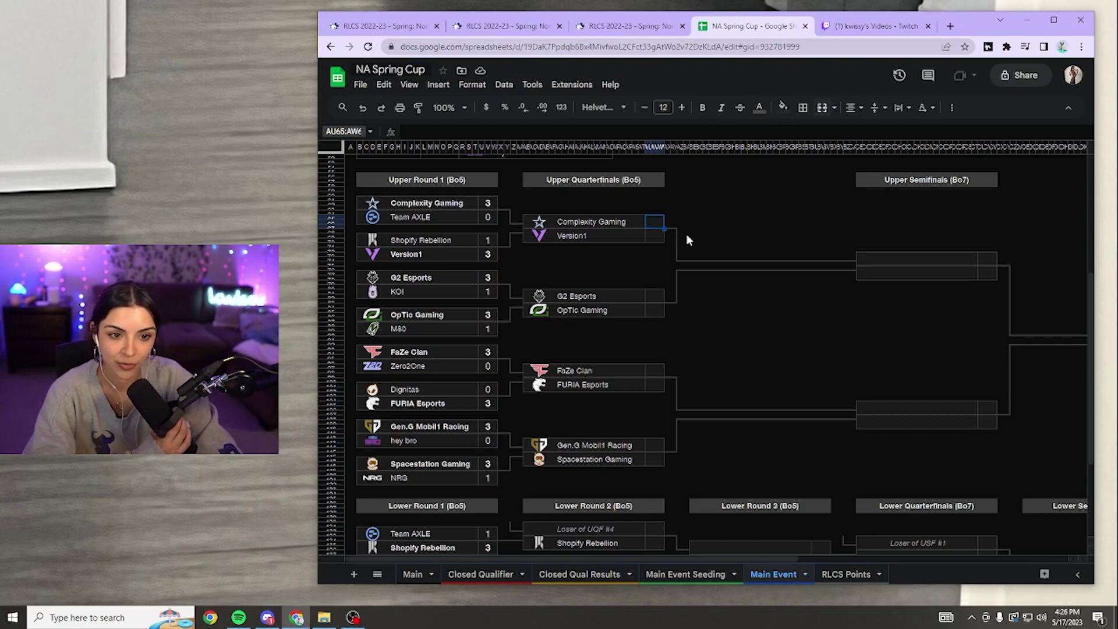
left_click(654, 235)
type("3")
left_click(658, 216)
type("2")
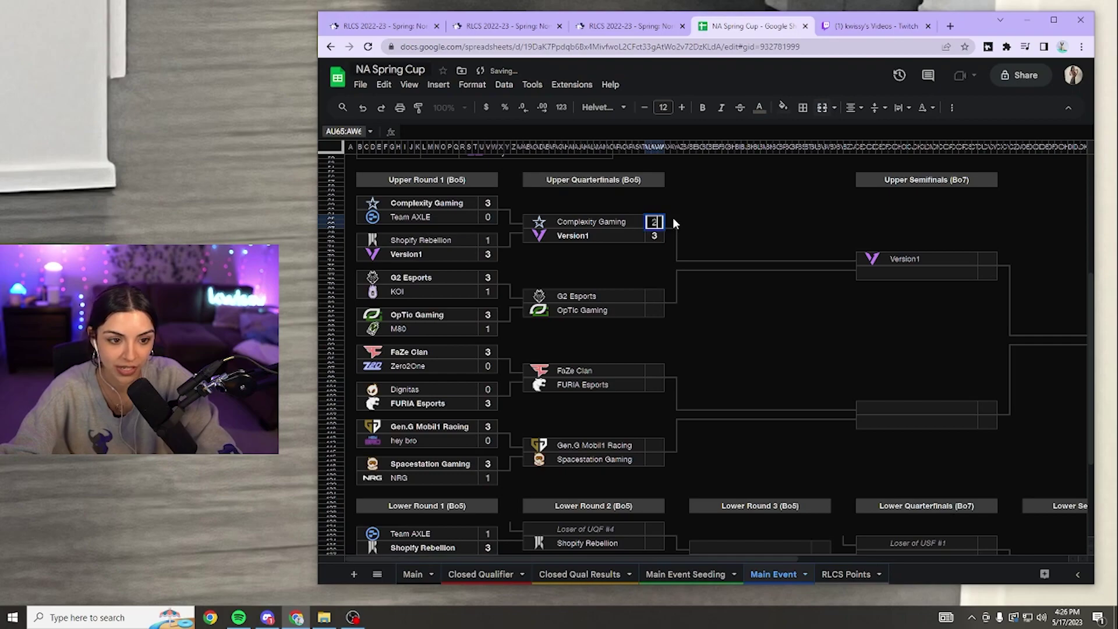
left_click(698, 213)
left_click(657, 300)
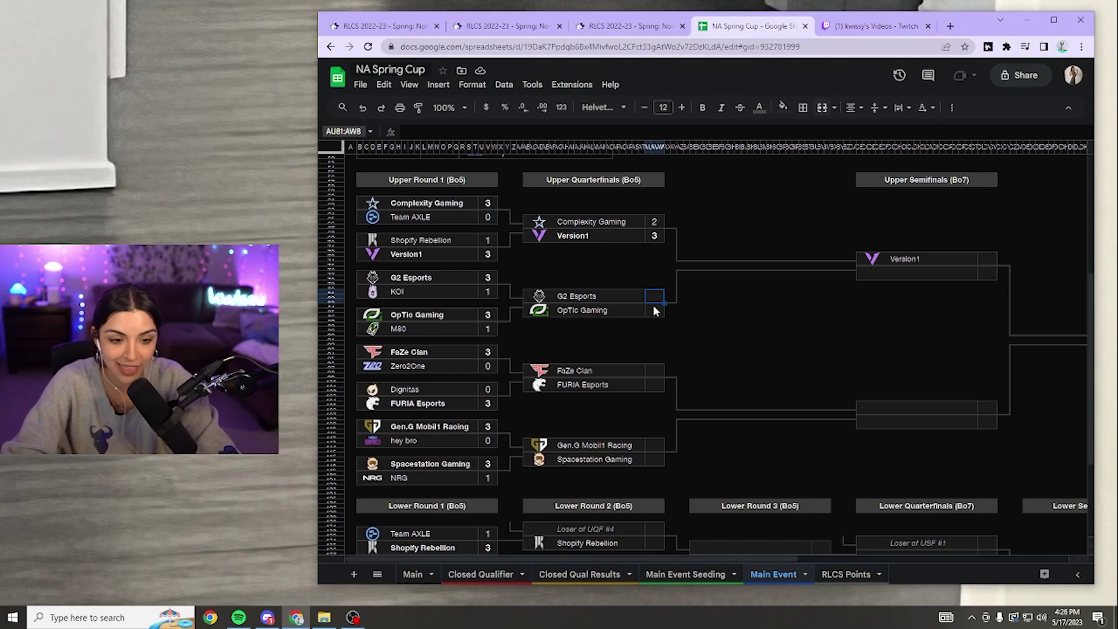
double_click(654, 298)
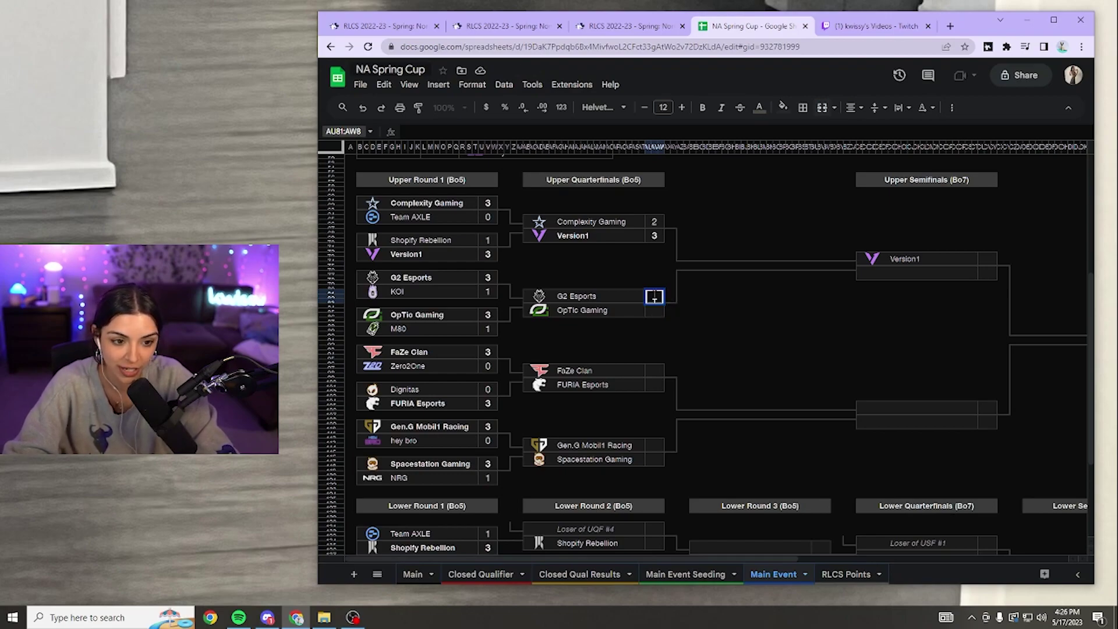
type("3")
key("Return")
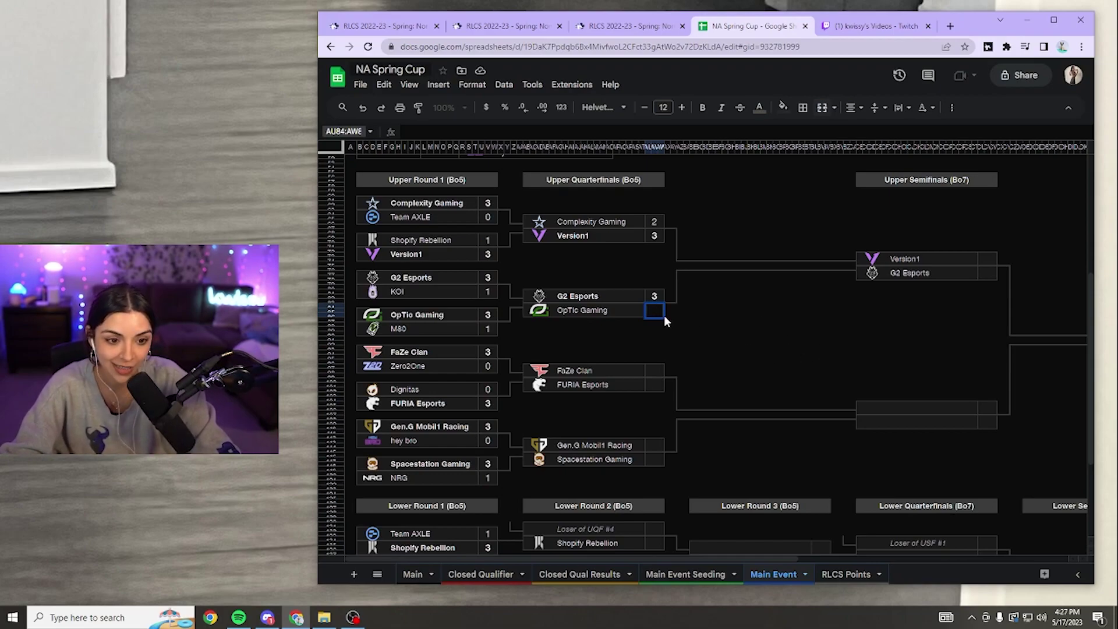
type("1")
left_click(718, 332)
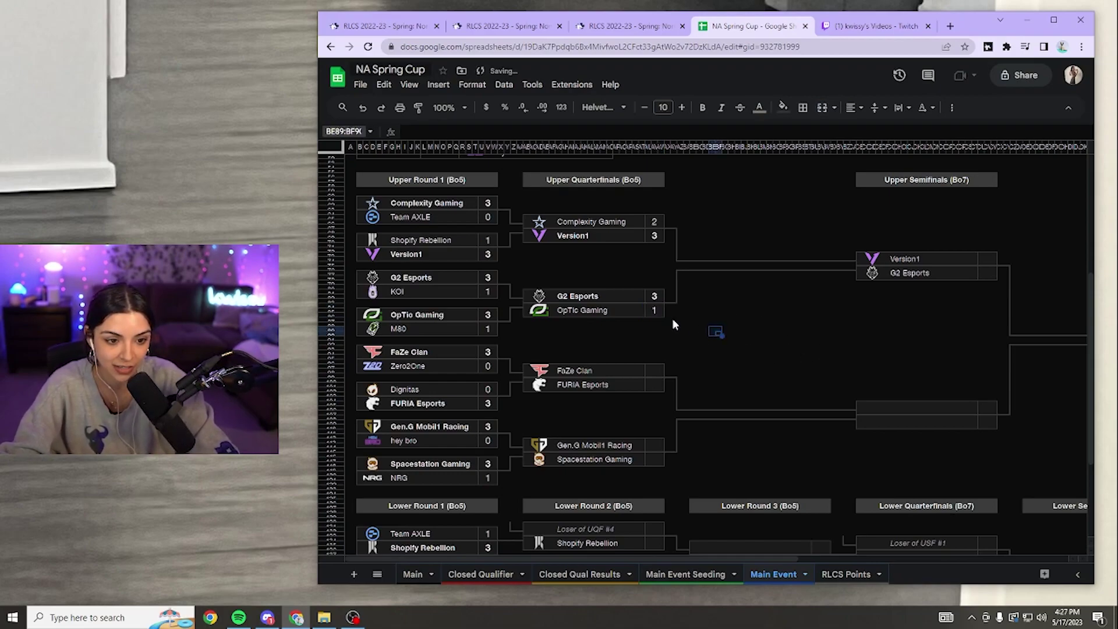
Step: Score the upper quarterfinal FaZe Clan 3–1 FURIA Esports
left_click(656, 376)
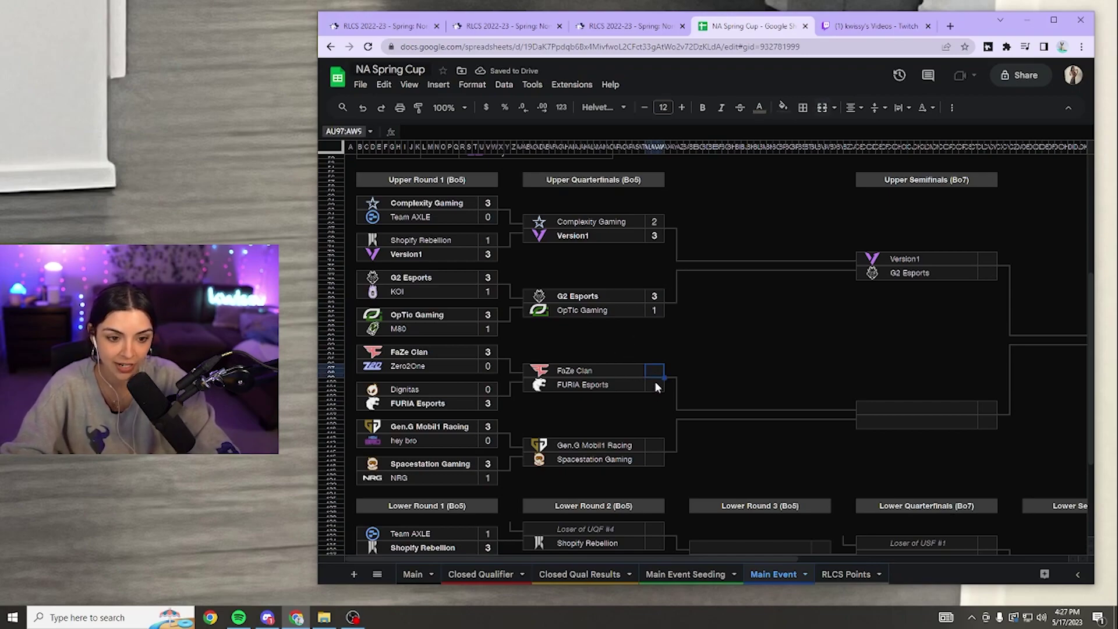
type("3")
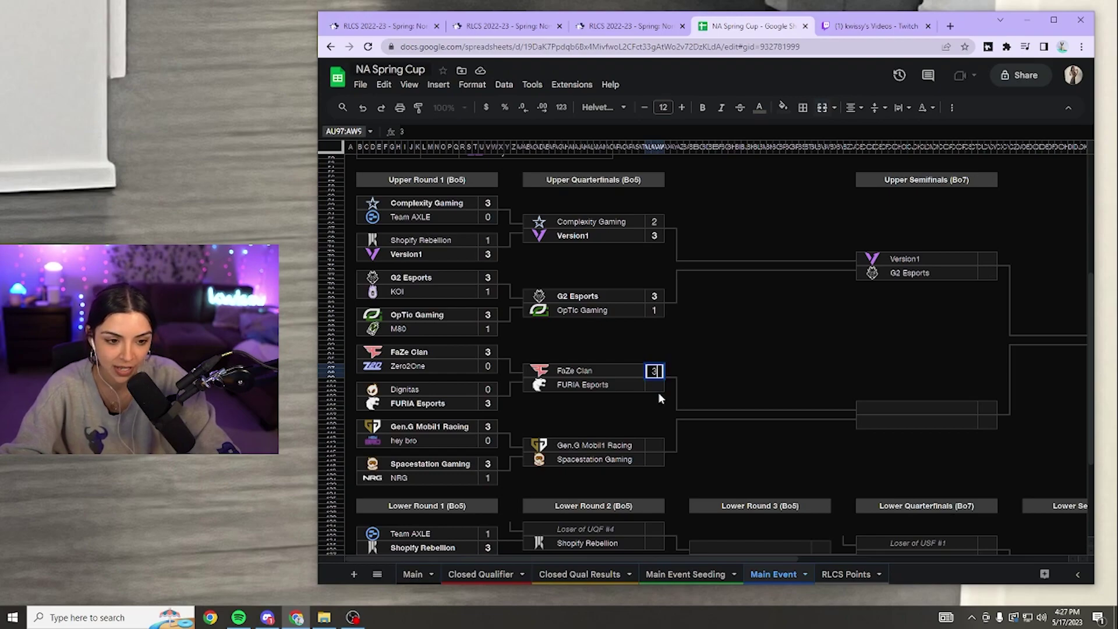
left_click(659, 382)
type("1")
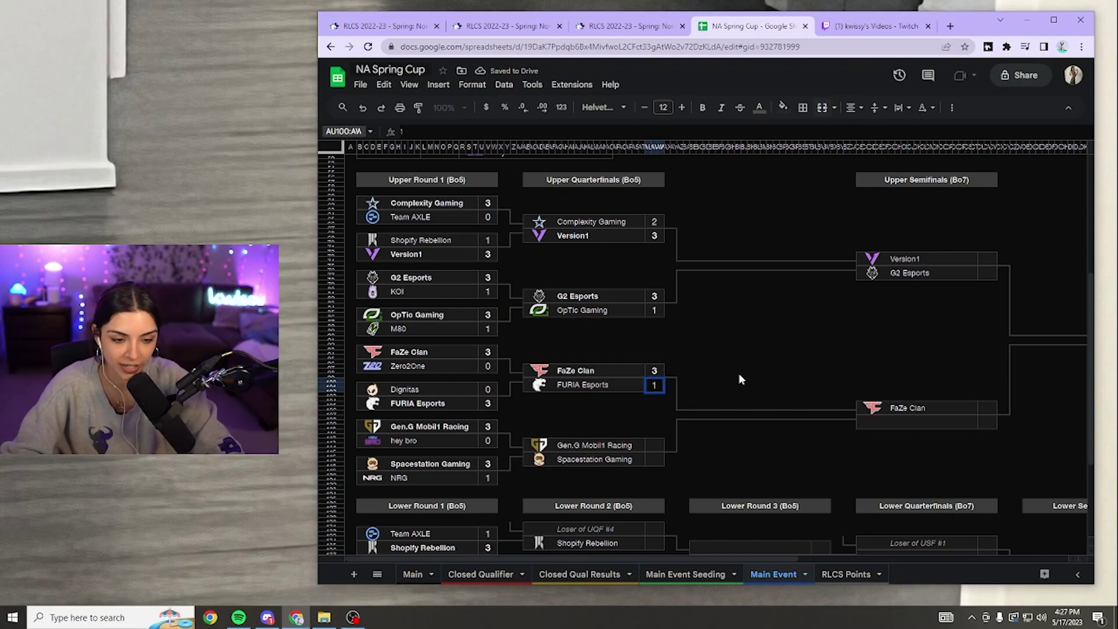
key("Return")
left_click(647, 447)
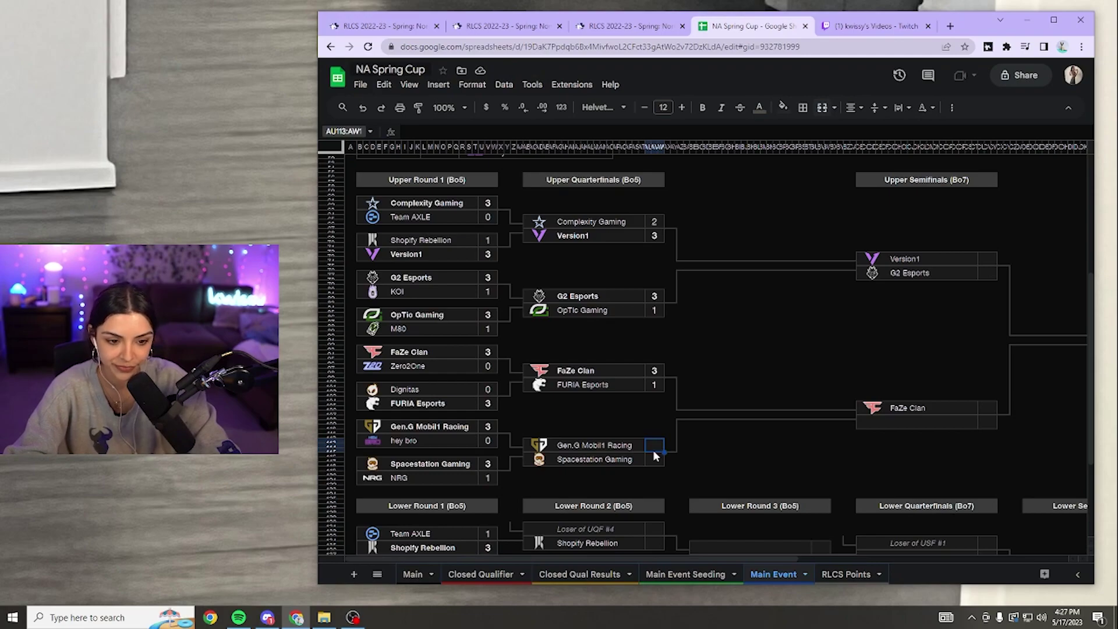
scroll(653, 450, "down", 5)
scroll(655, 454, "down", 3)
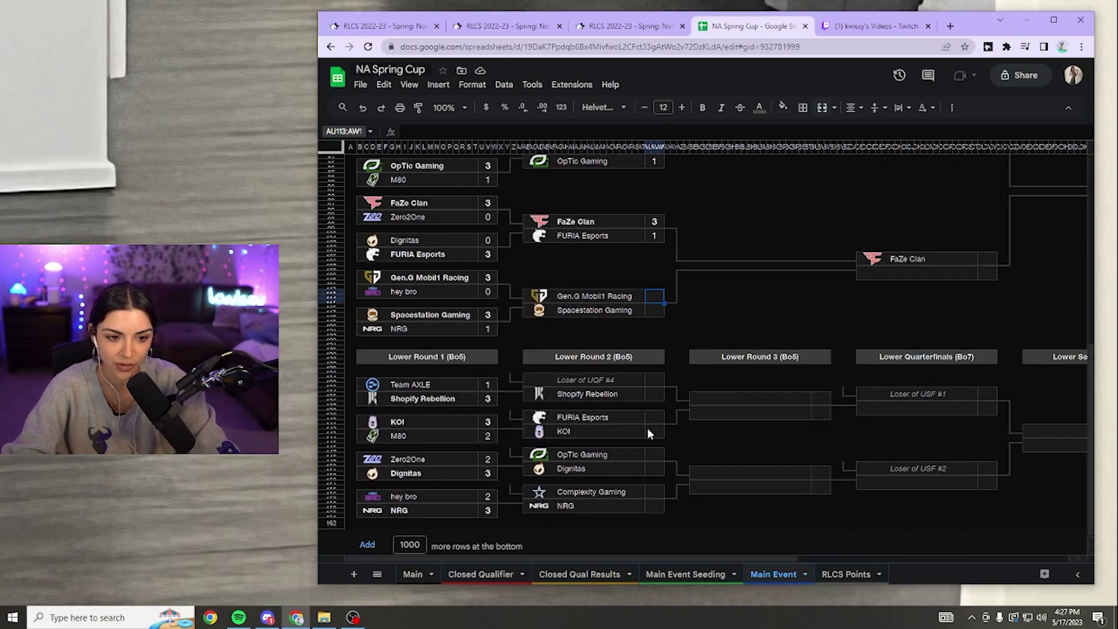
Step: Complete the upper quarterfinal as Gen.G Mobil1 Racing 3–1 Spacestation Gaming
double_click(656, 299)
type("3")
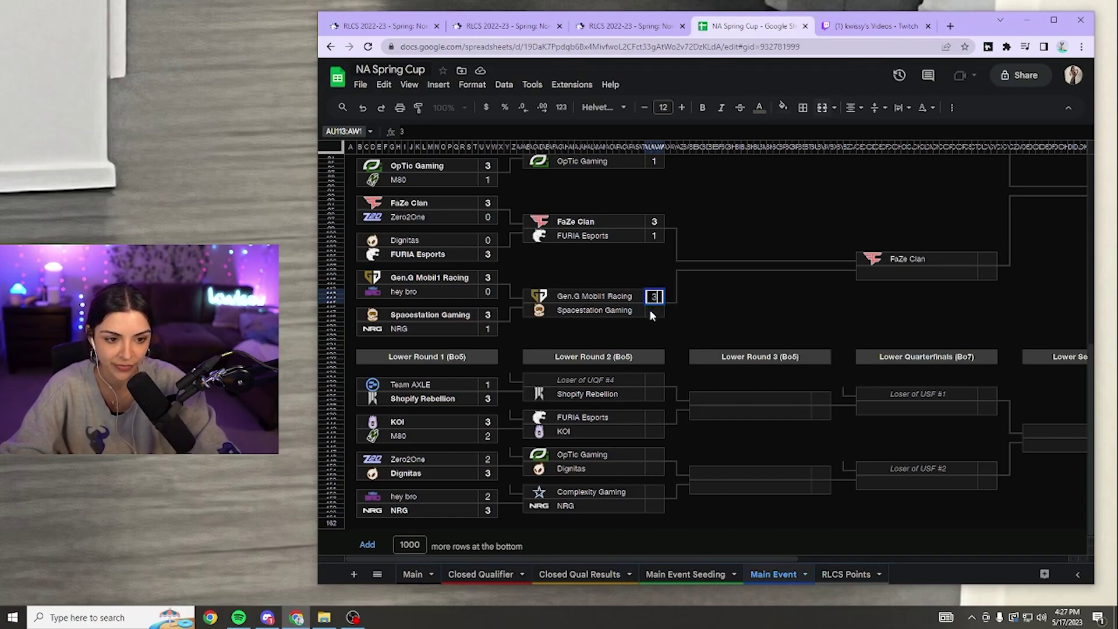
key("Return")
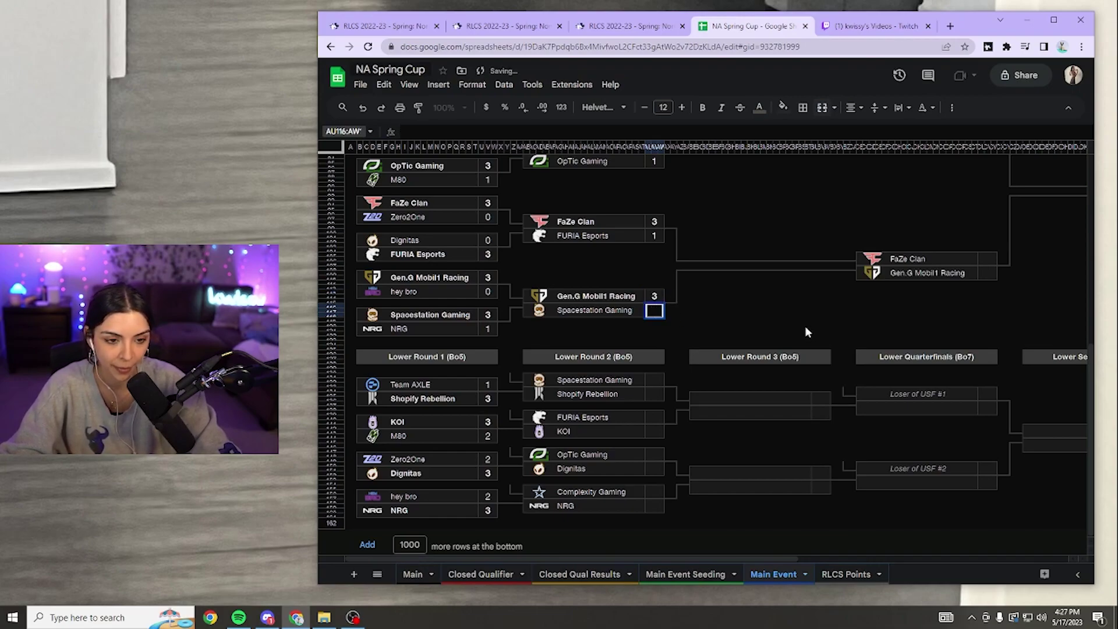
key("Return")
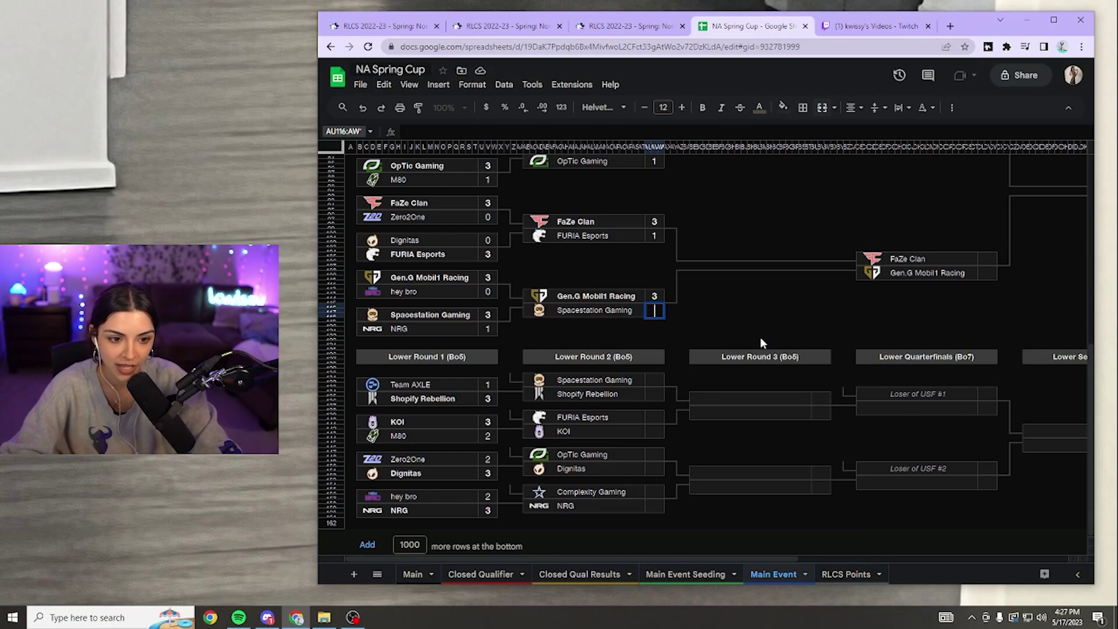
type("1")
left_click(741, 326)
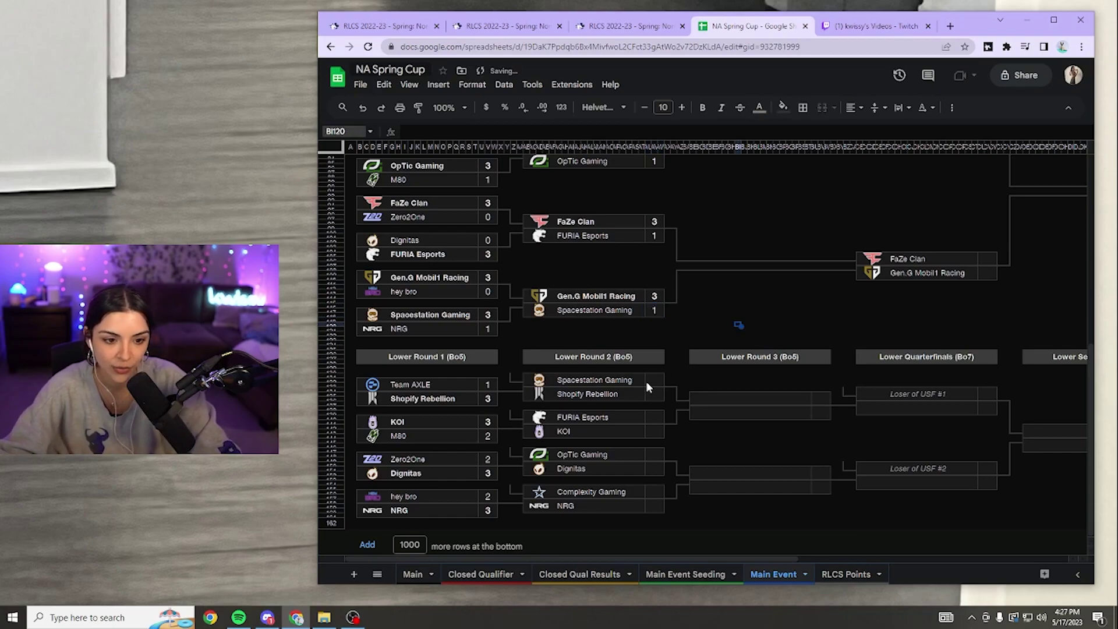
Step: Score Lower Round 2: Spacestation 3–2 Shopify Rebellion and FURIA 3–1 KOI
left_click(655, 382)
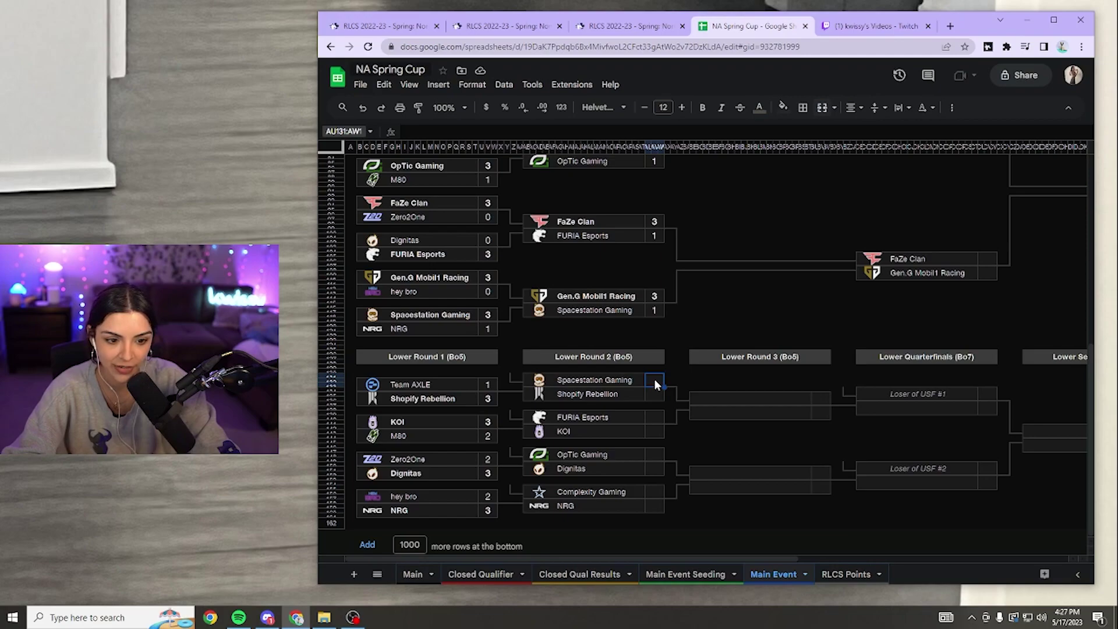
double_click(656, 382)
type("3")
key("Return")
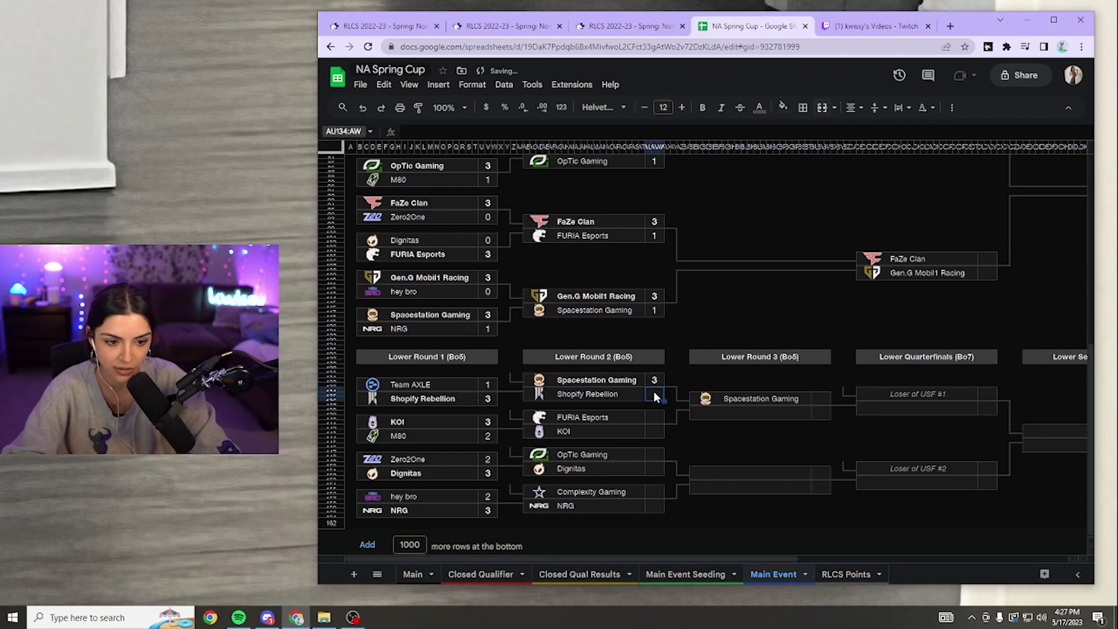
type("2")
left_click(707, 327)
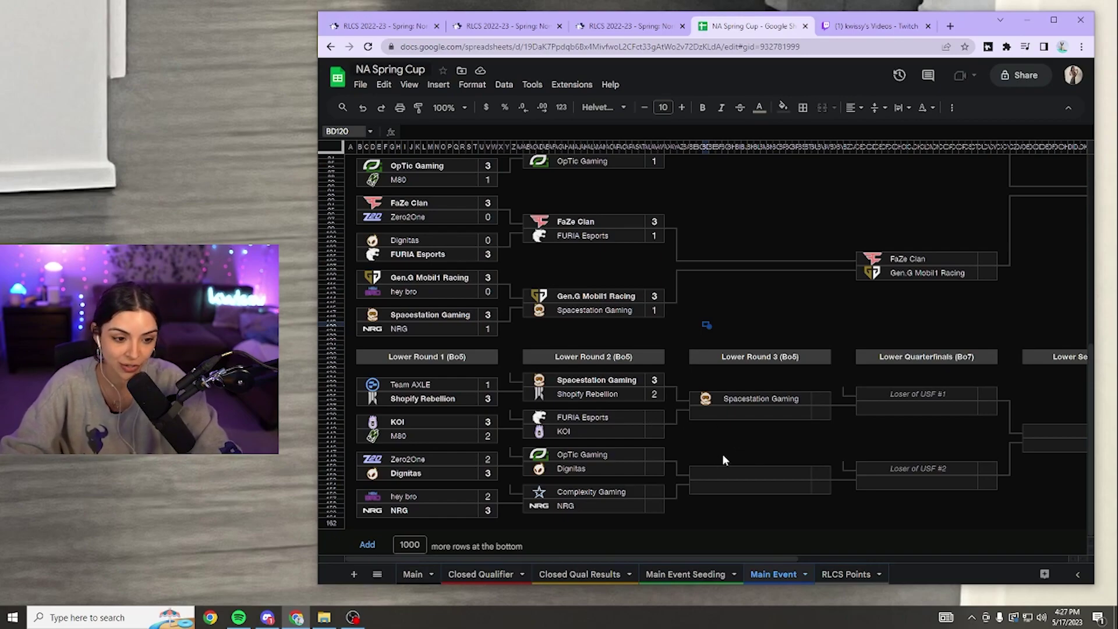
left_click(657, 417)
double_click(653, 416)
type("3")
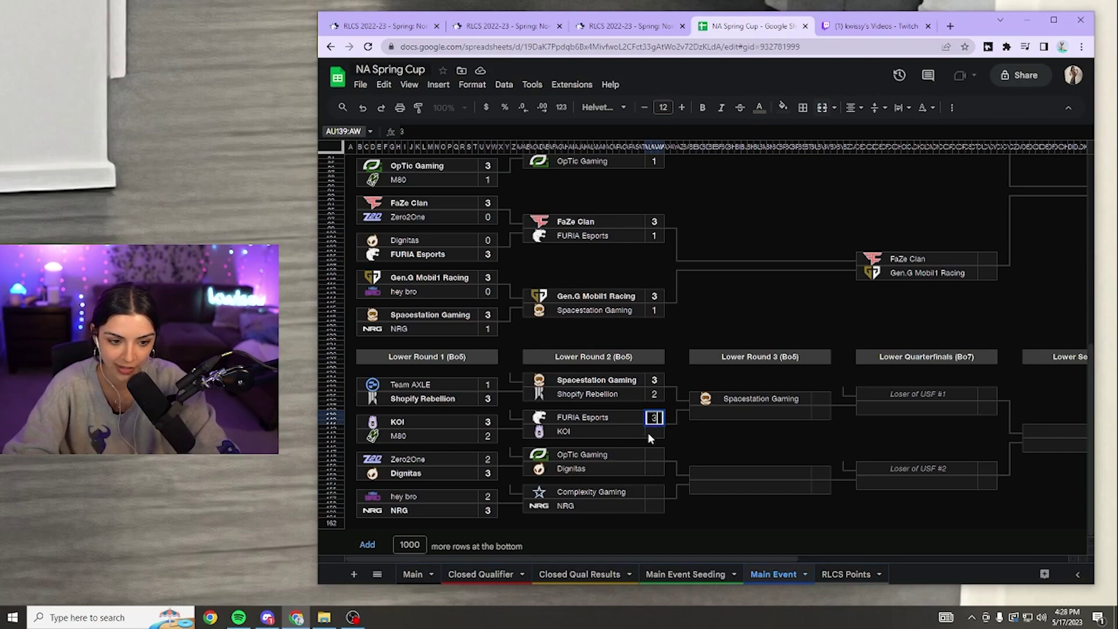
key("Return")
type("1")
key("Return")
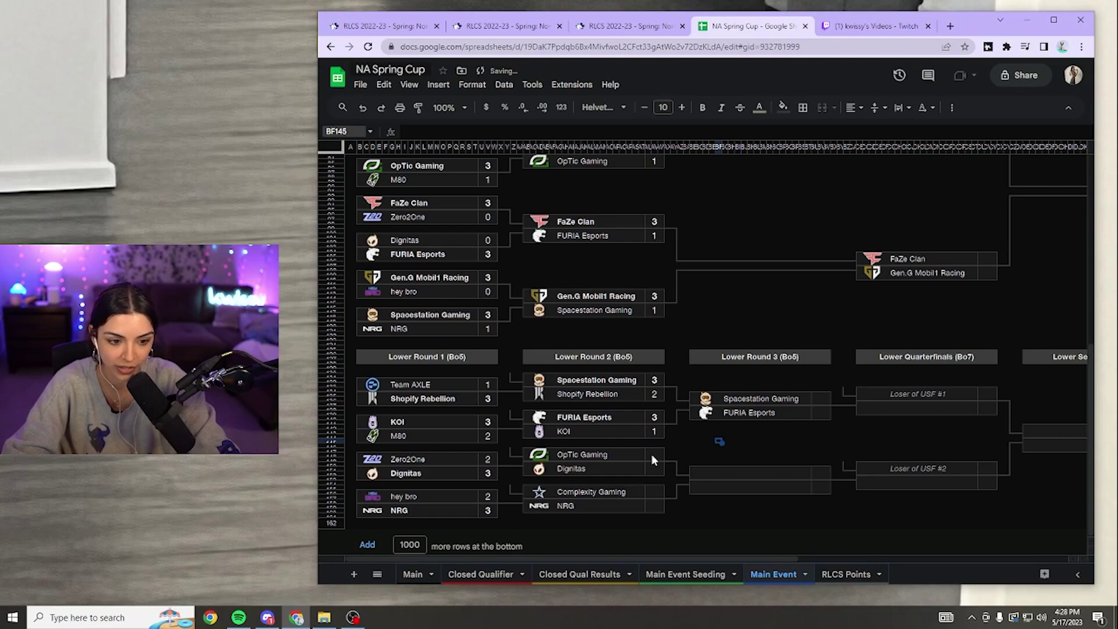
Step: Score Lower Round 2: OpTic Gaming 3–0 Dignitas and Complexity Gaming 3–1 NRG
left_click(652, 455)
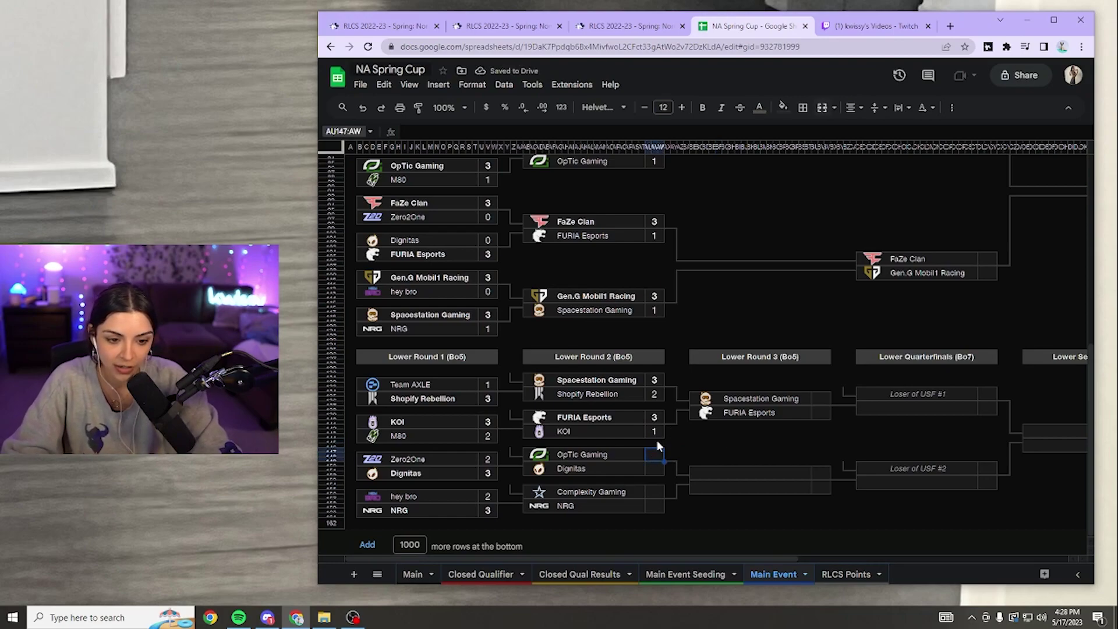
type("3")
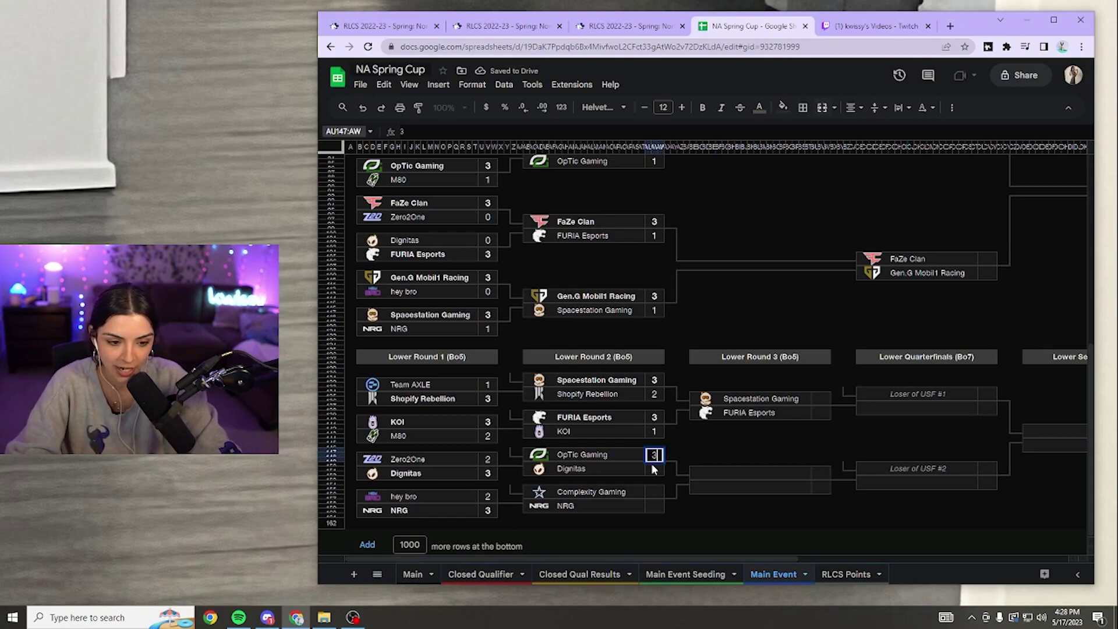
key("Return")
type("0")
key("Return")
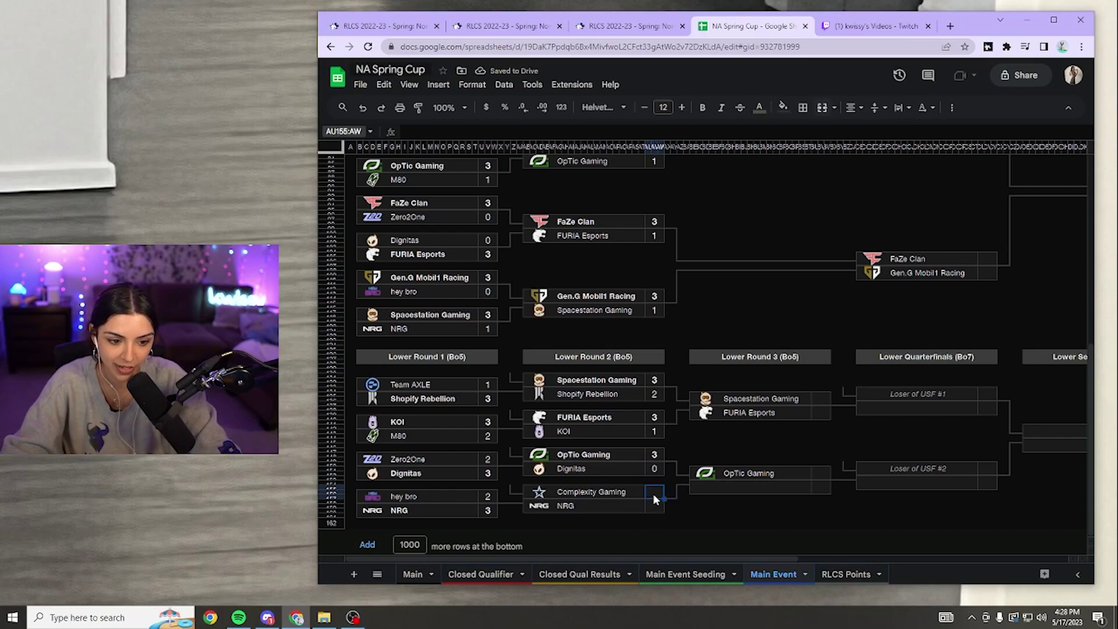
double_click(654, 493)
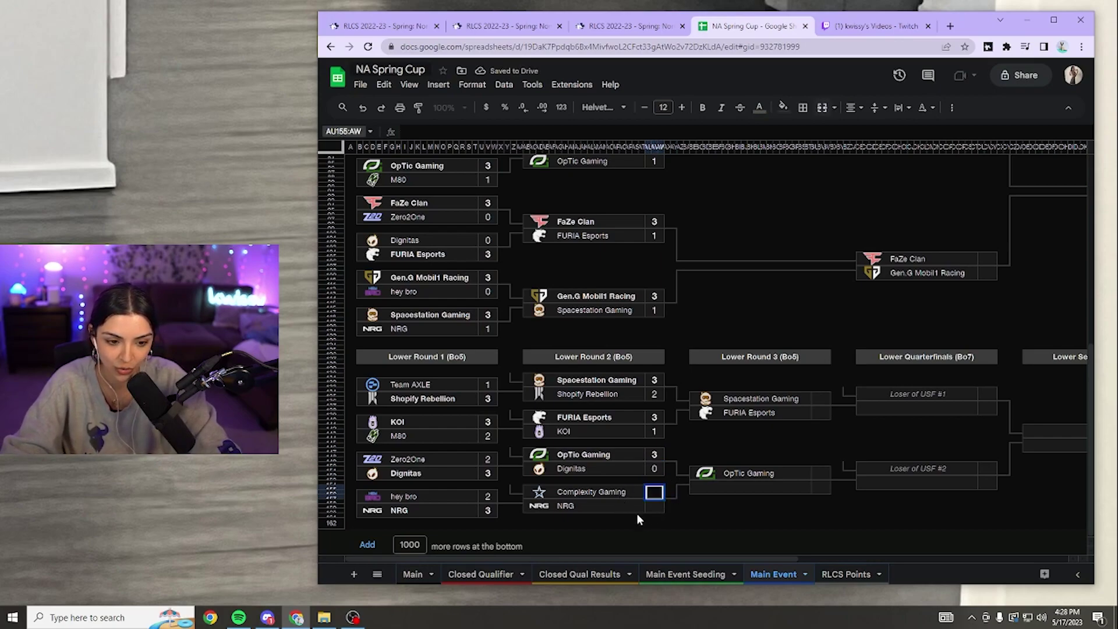
type("3")
key("Return")
type("1")
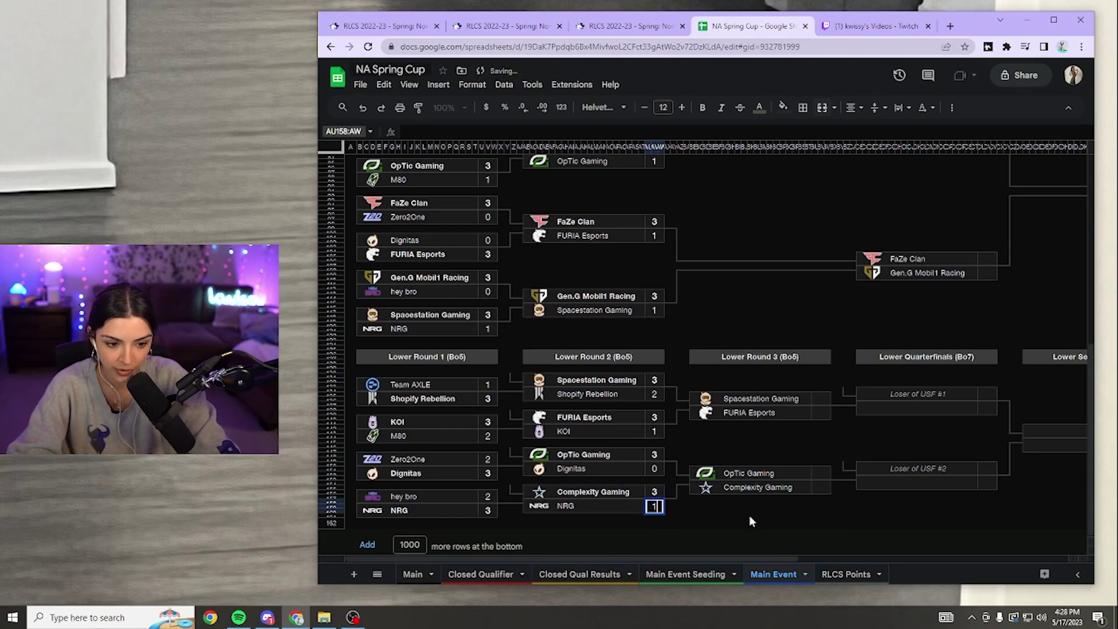
key("Return")
left_click_drag(744, 559, 894, 559)
scroll(853, 485, "up", 3)
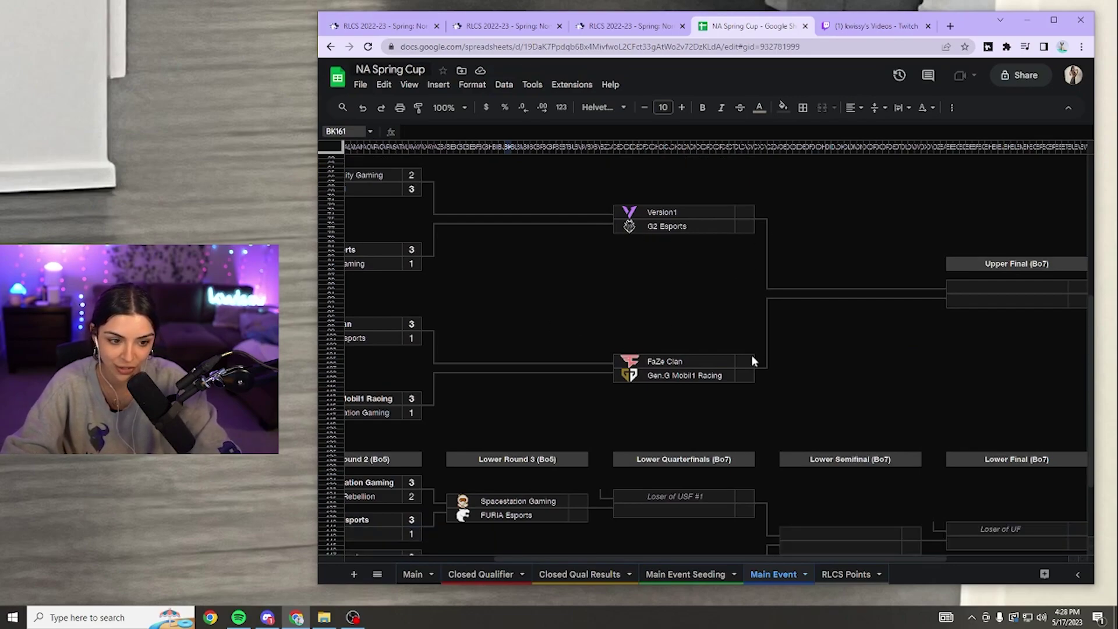
Step: Score upper semifinals Version1 4–2 G2 and FaZe Clan 4–3 Gen.G, then view Liquipedia
left_click(744, 212)
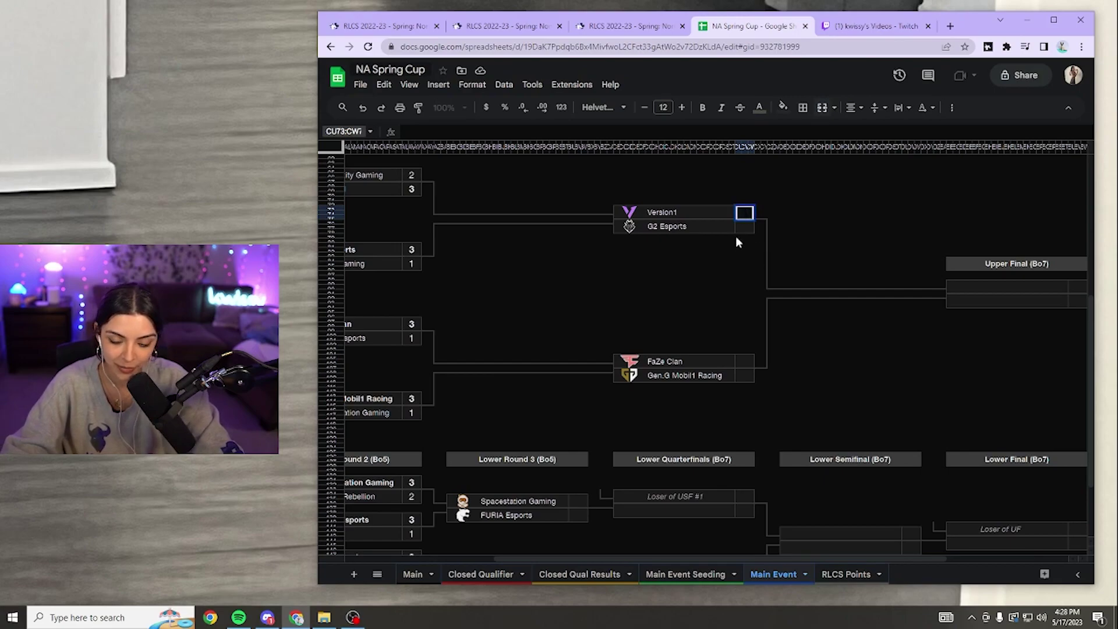
type("4")
key("Return")
type("2")
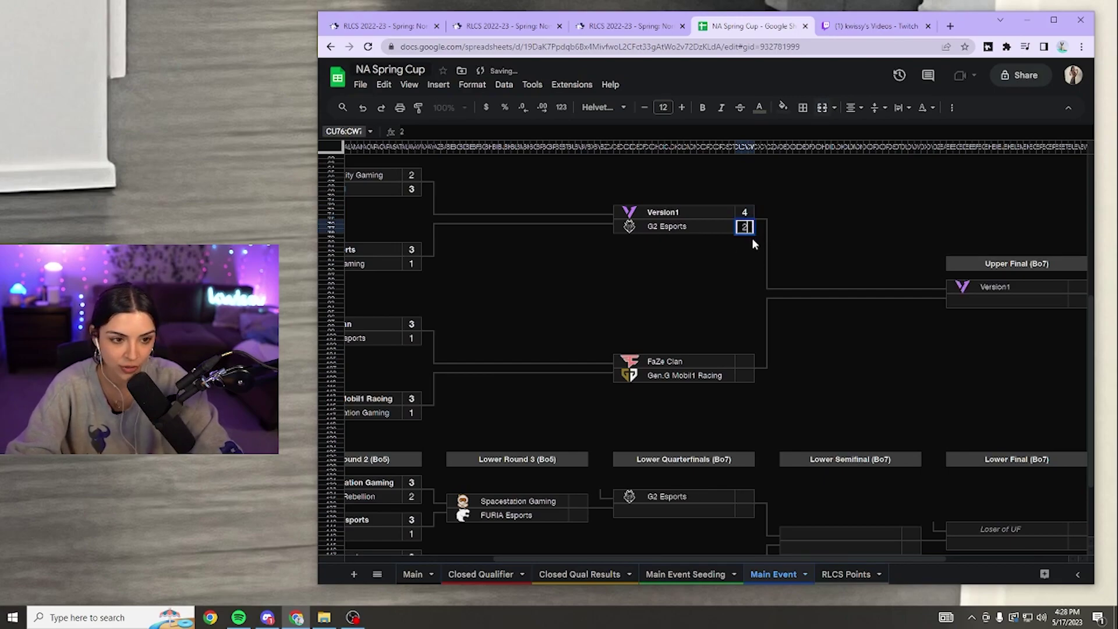
left_click(740, 251)
scroll(729, 229, "up", 1)
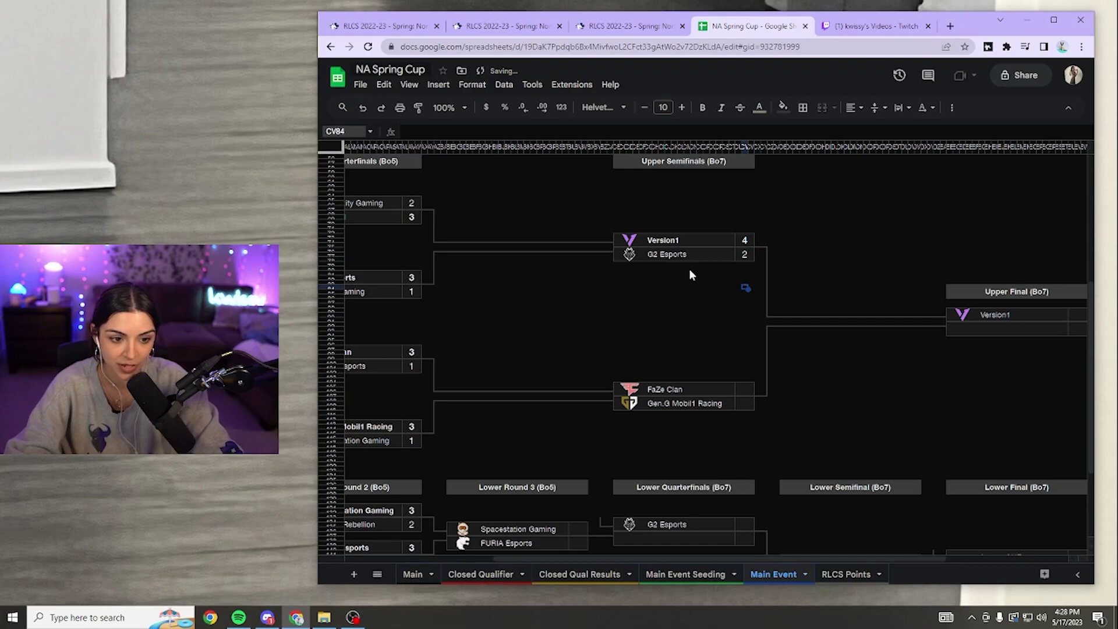
scroll(690, 273, "down", 1)
left_click(747, 324)
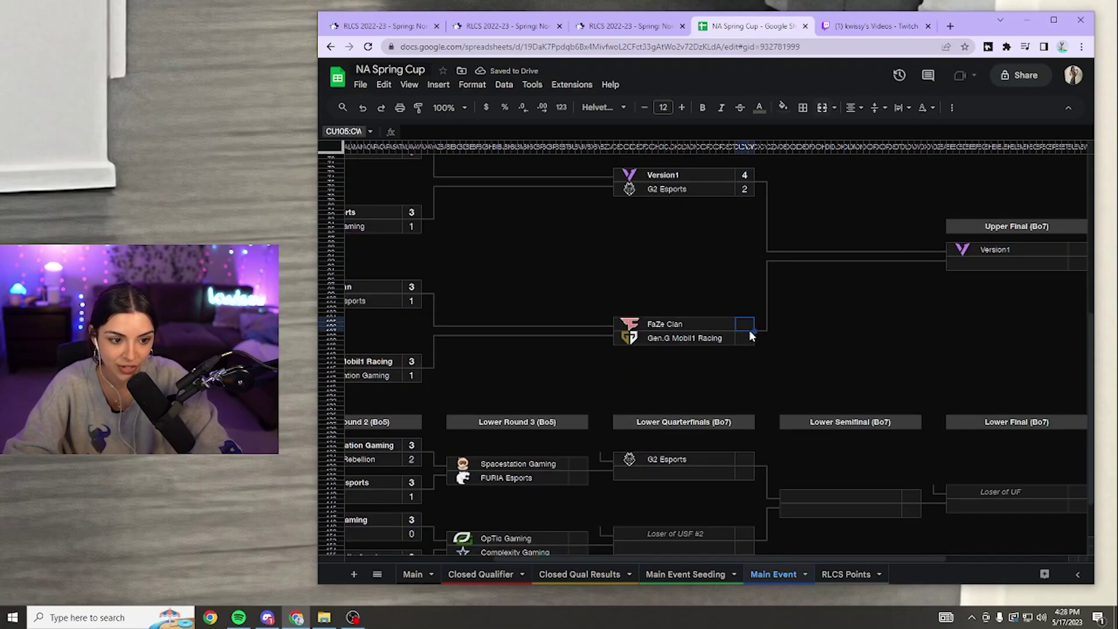
double_click(745, 319)
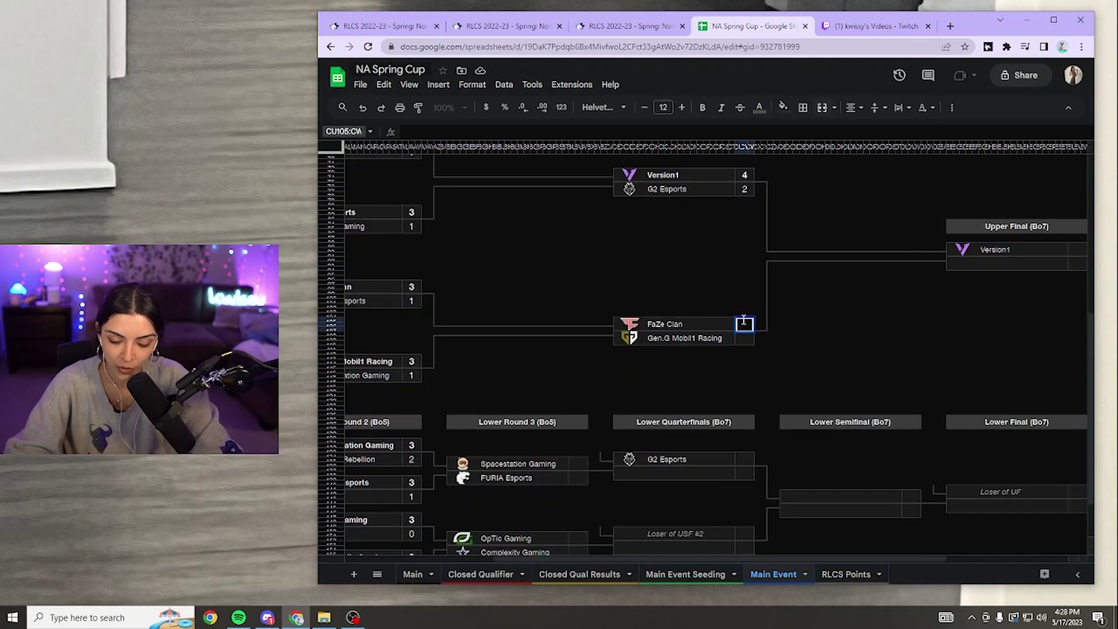
type("4")
key("Return")
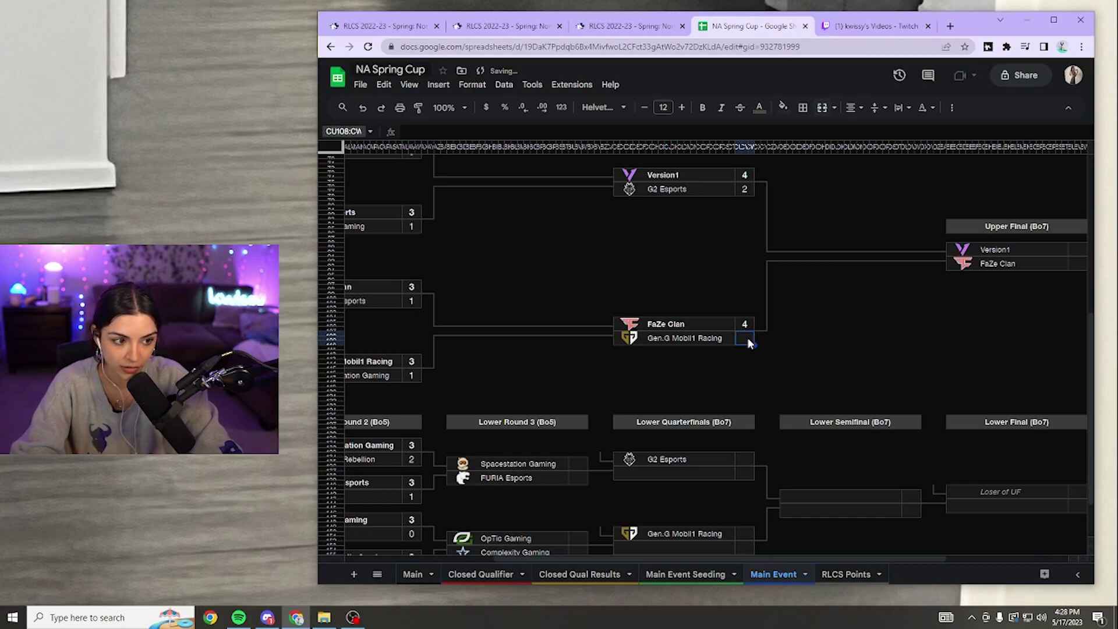
type("3")
key("Return")
scroll(668, 372, "down", 1)
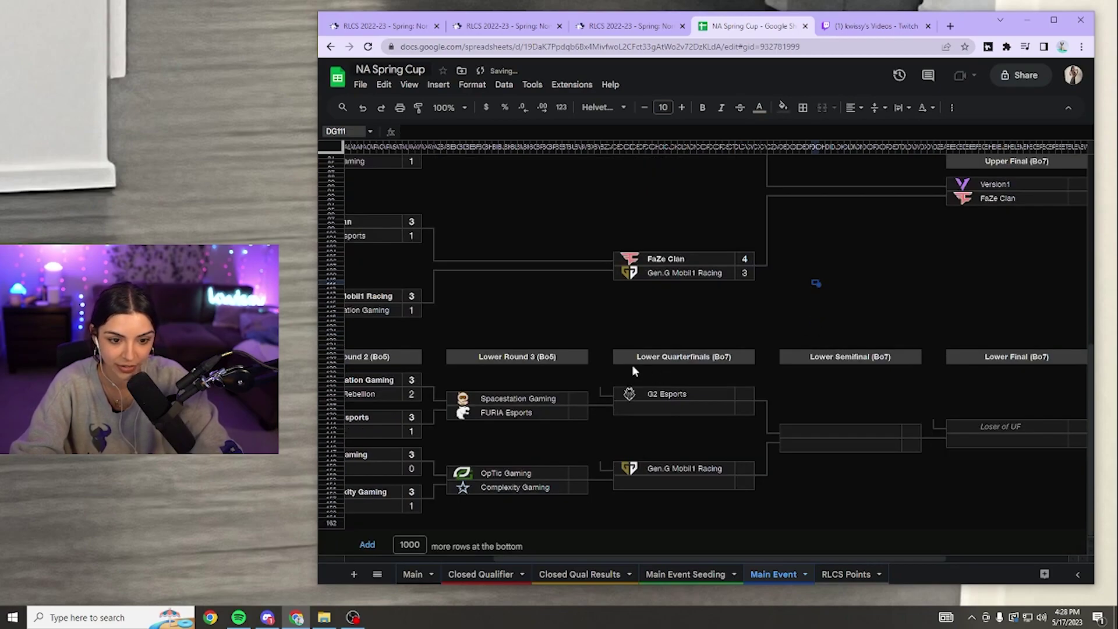
left_click(577, 398)
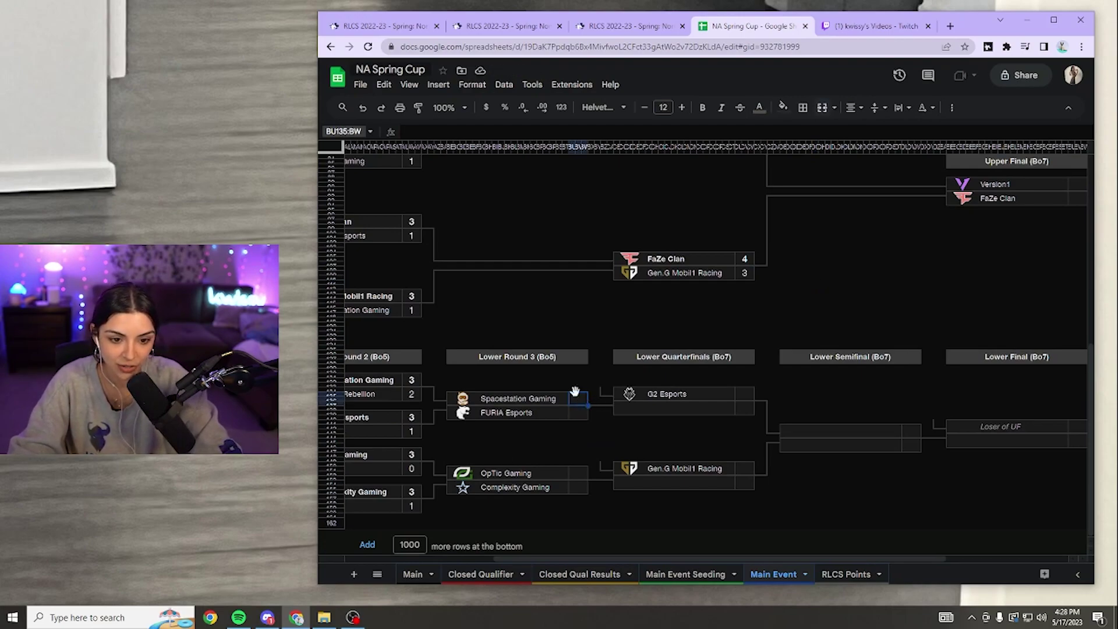
key("ctrl+2")
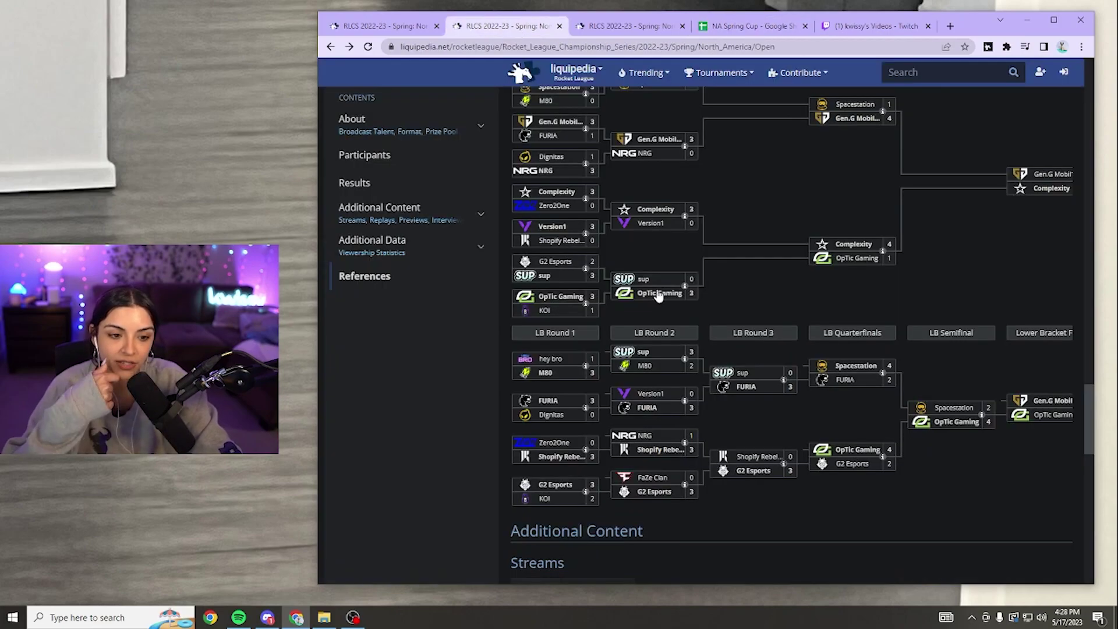
Step: Check the Spacestation 4–2 FURIA match details on Liquipedia's bracket
left_click(885, 376)
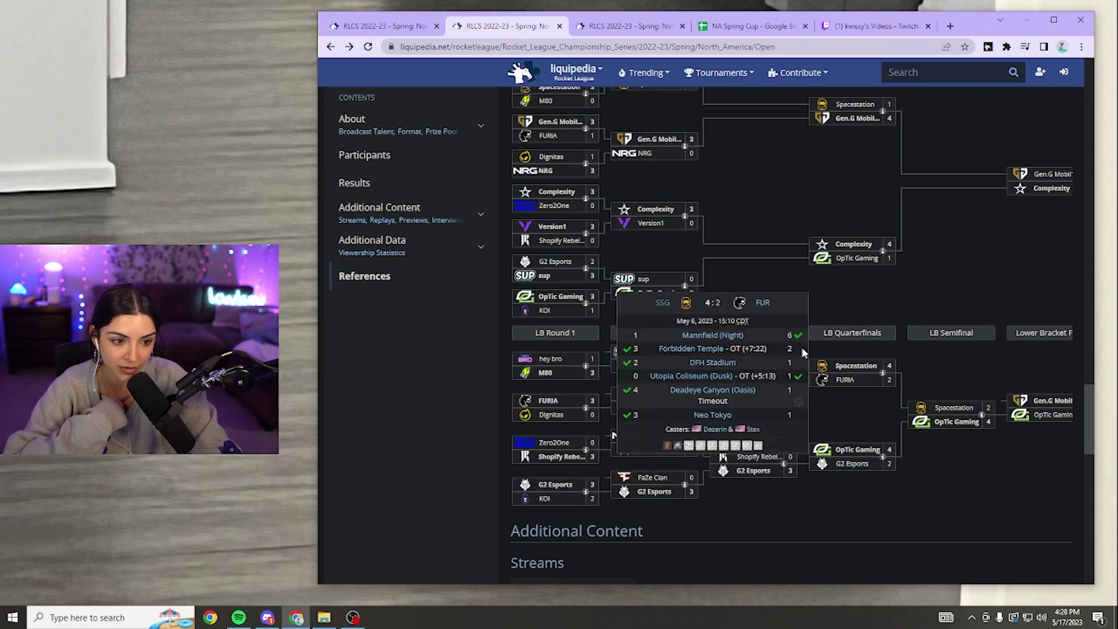
left_click(861, 356)
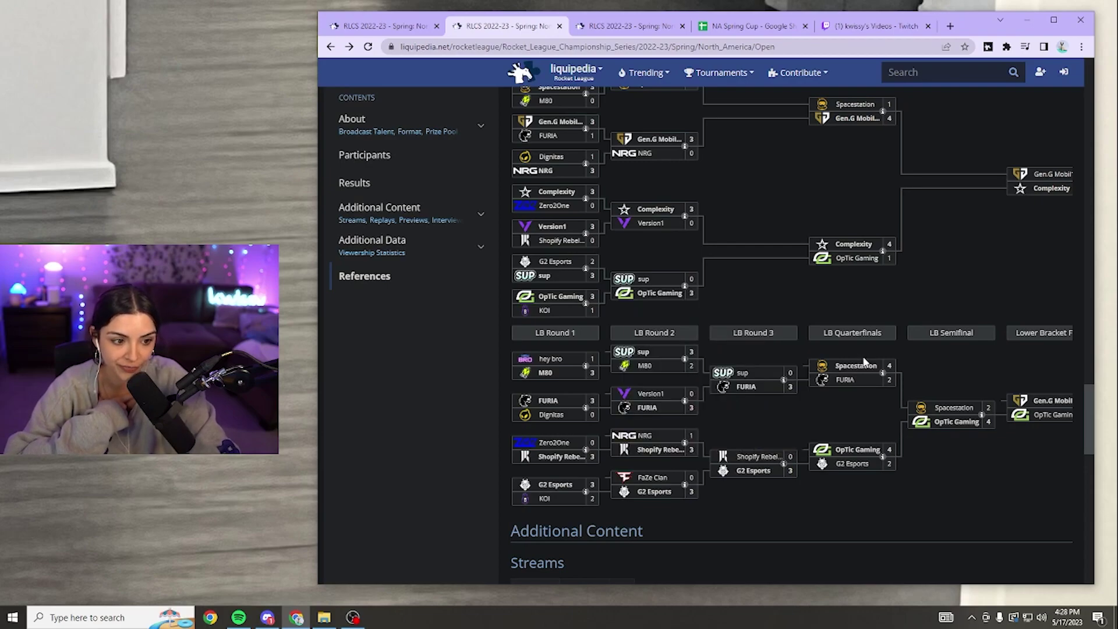
left_click(872, 376)
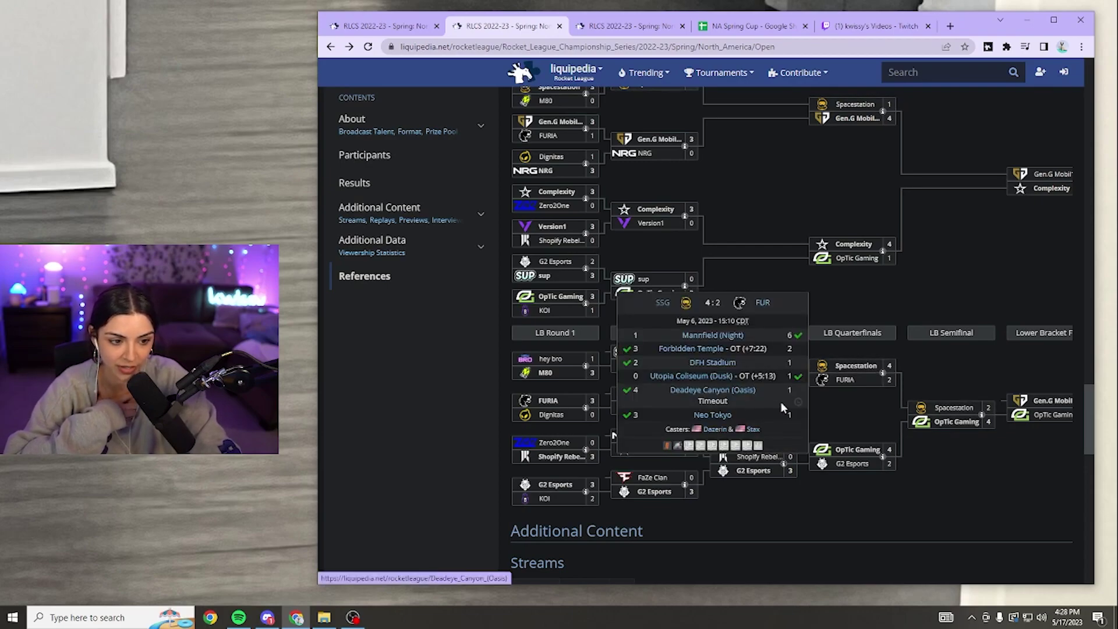
Step: Score Lower Round 3 as Spacestation 4–2 FURIA and Complexity Gaming 4–2 OpTic Gaming
left_click(757, 26)
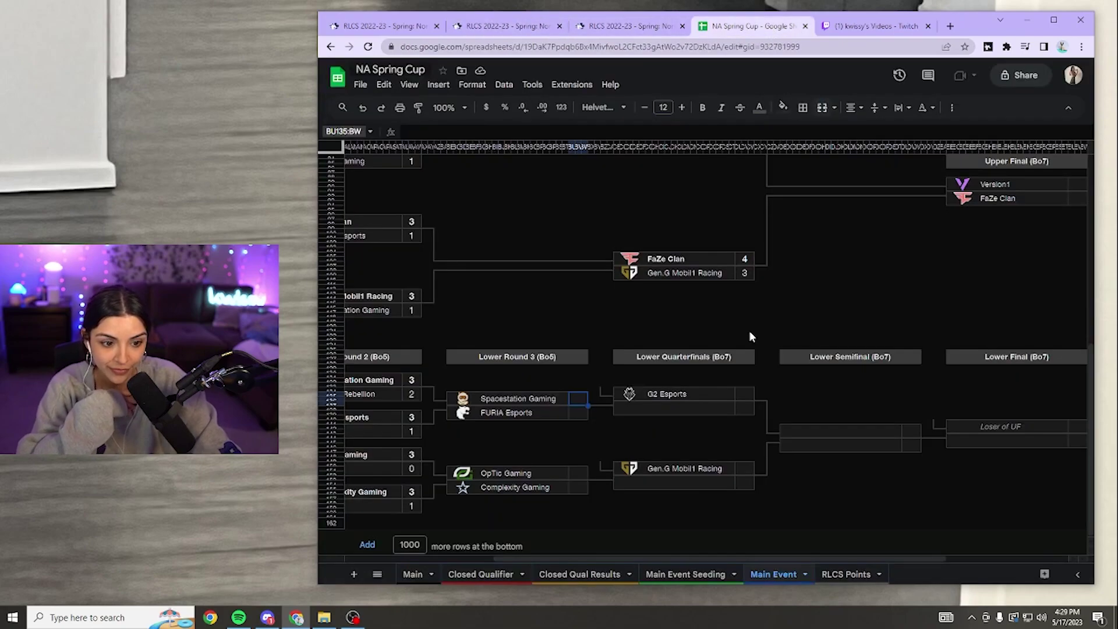
double_click(579, 398)
type("4")
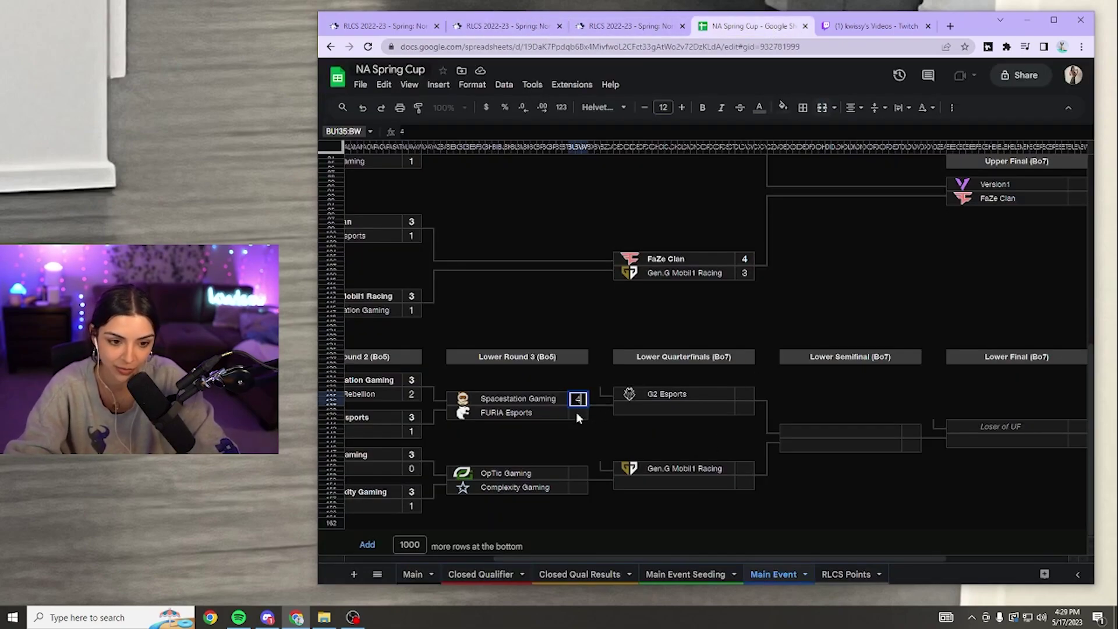
key("Return")
type("2")
key("Return")
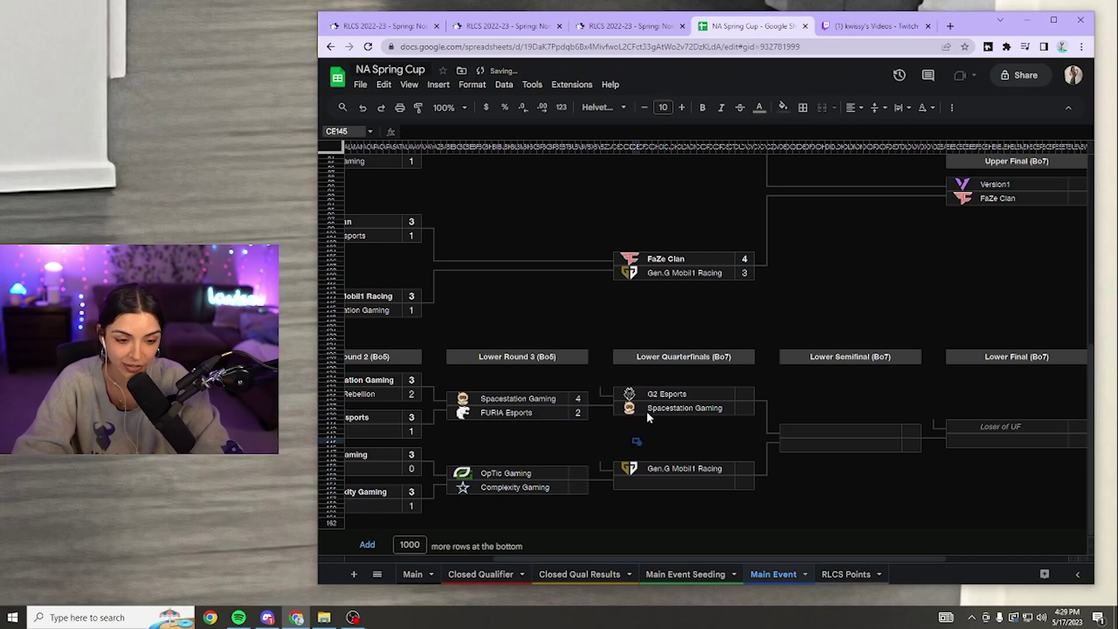
left_click(578, 476)
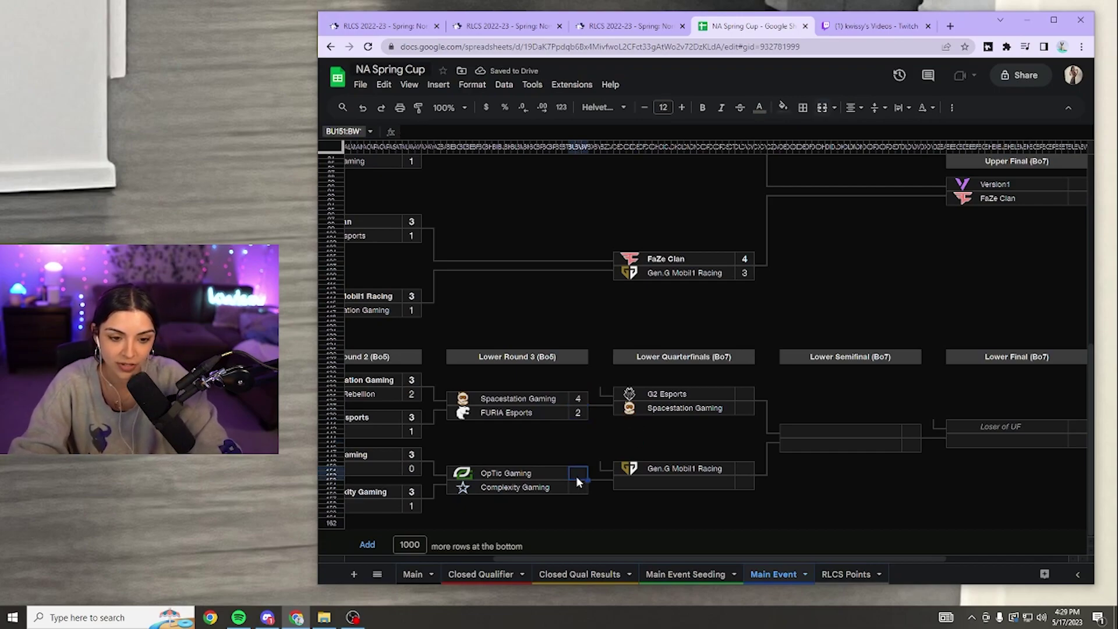
double_click(576, 477)
left_click(573, 489)
type("4")
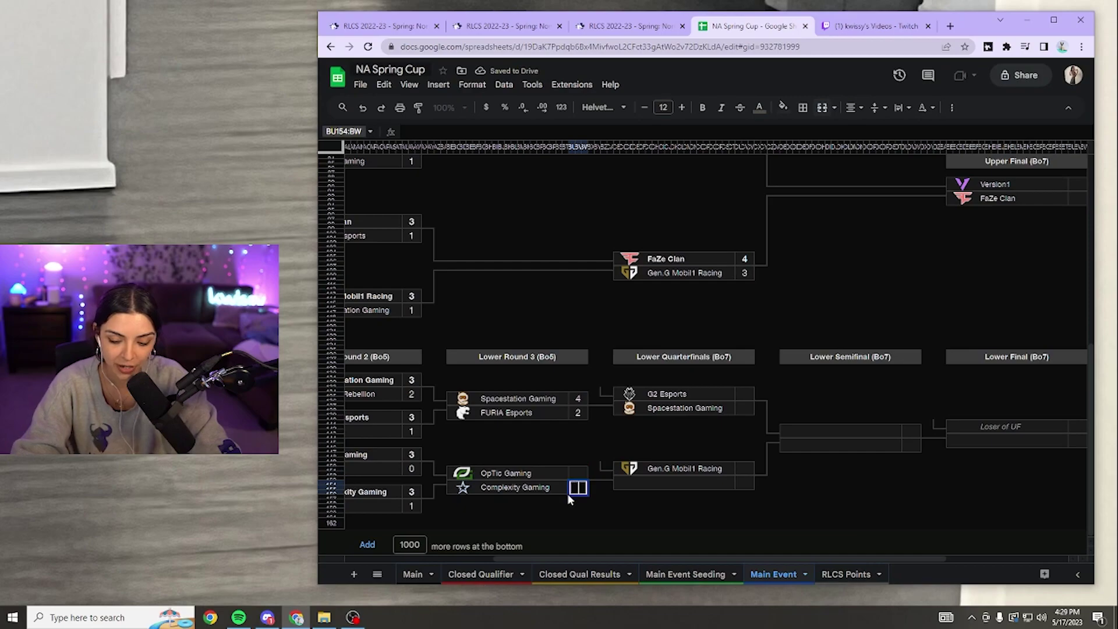
left_click(581, 471)
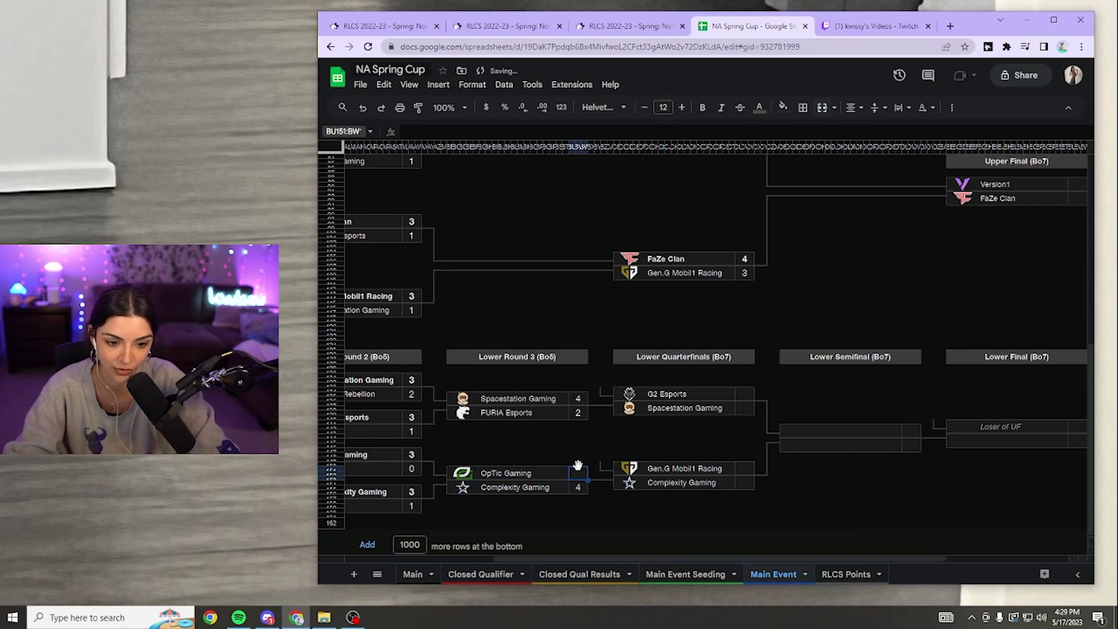
type("2")
left_click(616, 437)
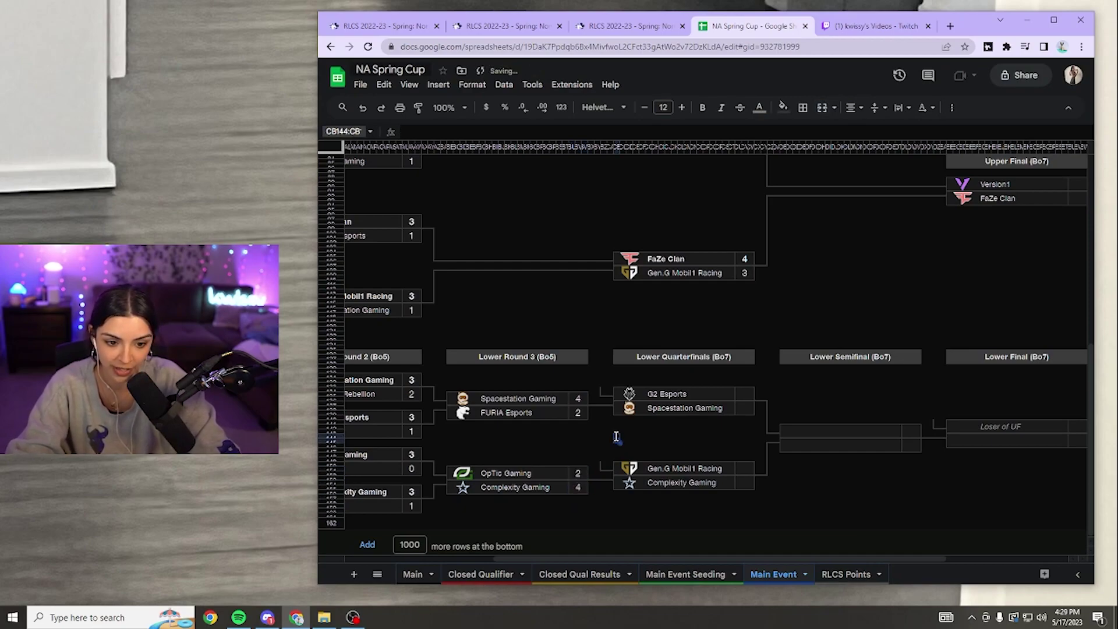
left_click_drag(600, 557, 704, 552)
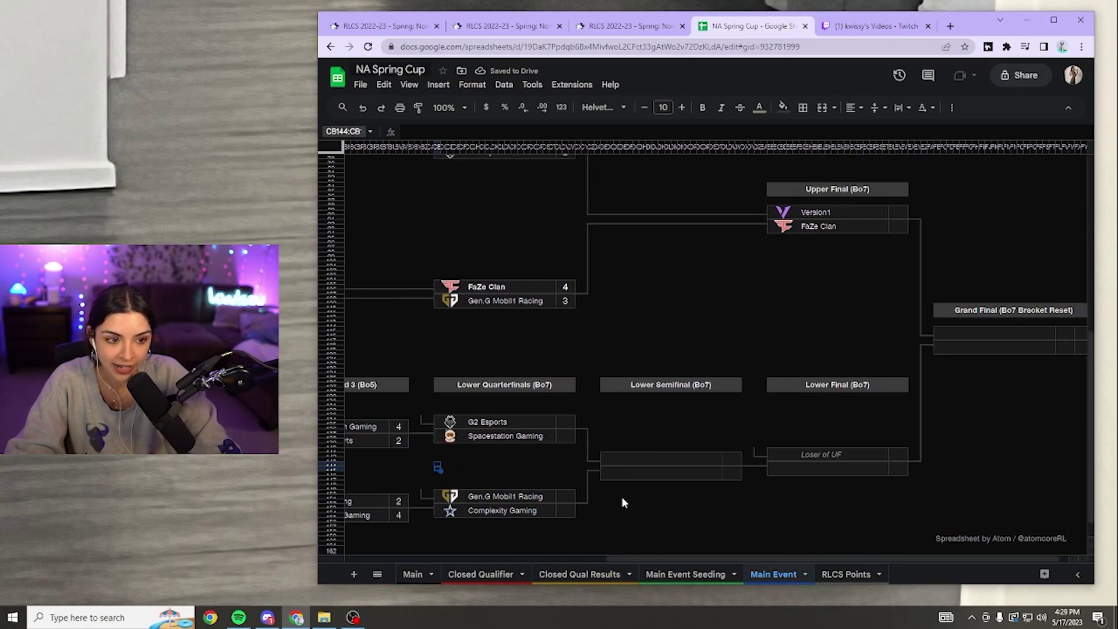
Step: Enter lower quarterfinal scores: G2 4, Spacestation 2; Complexity 4, Gen.G 2
left_click(563, 424)
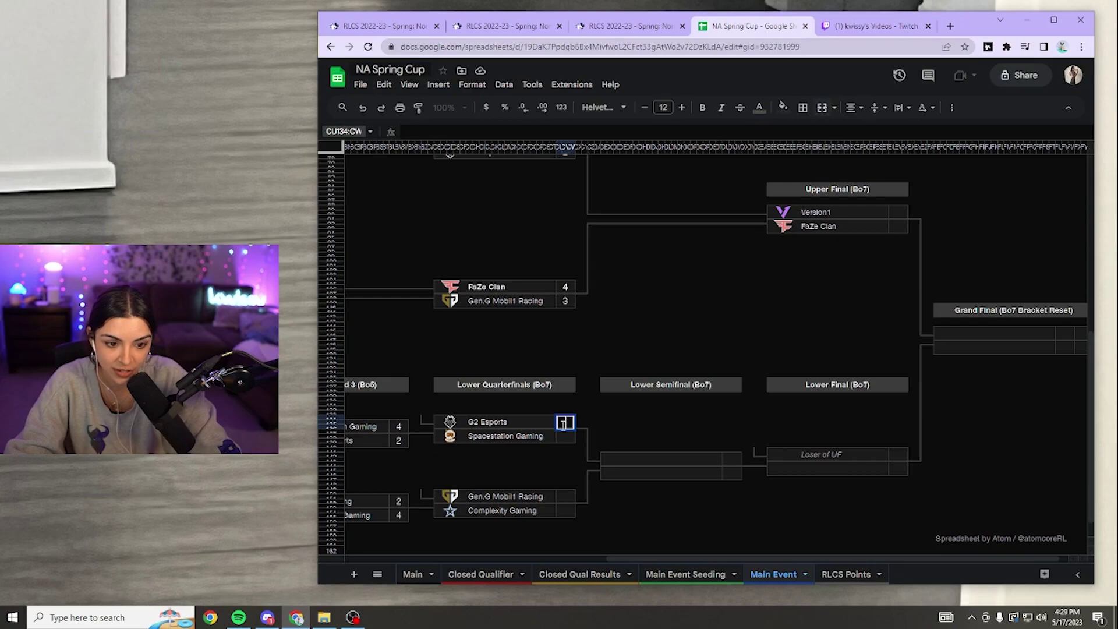
type("4")
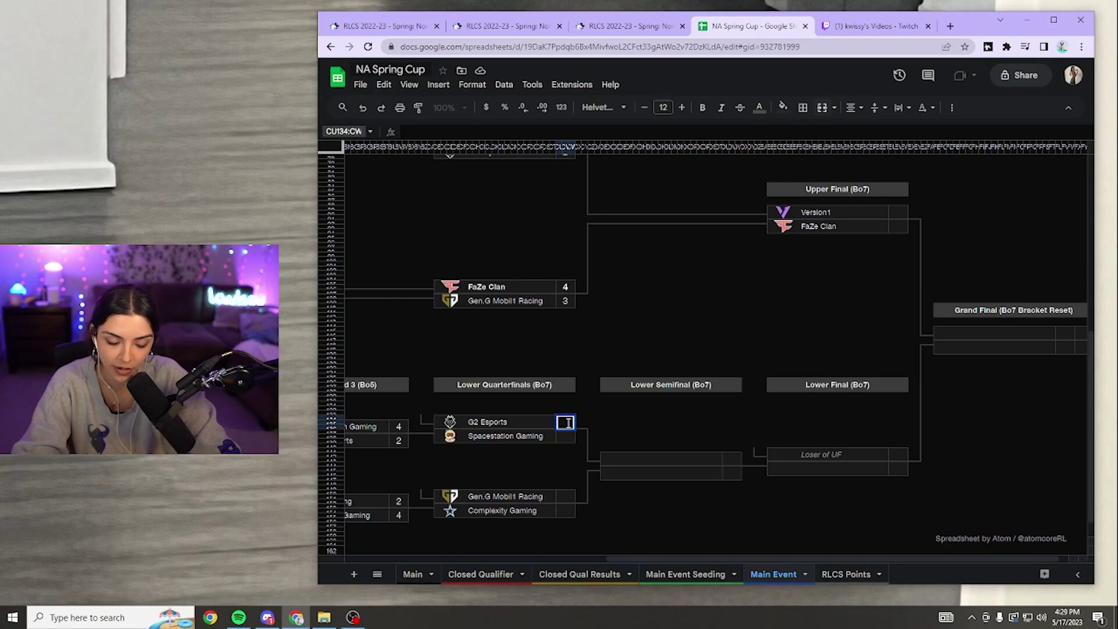
key("Return")
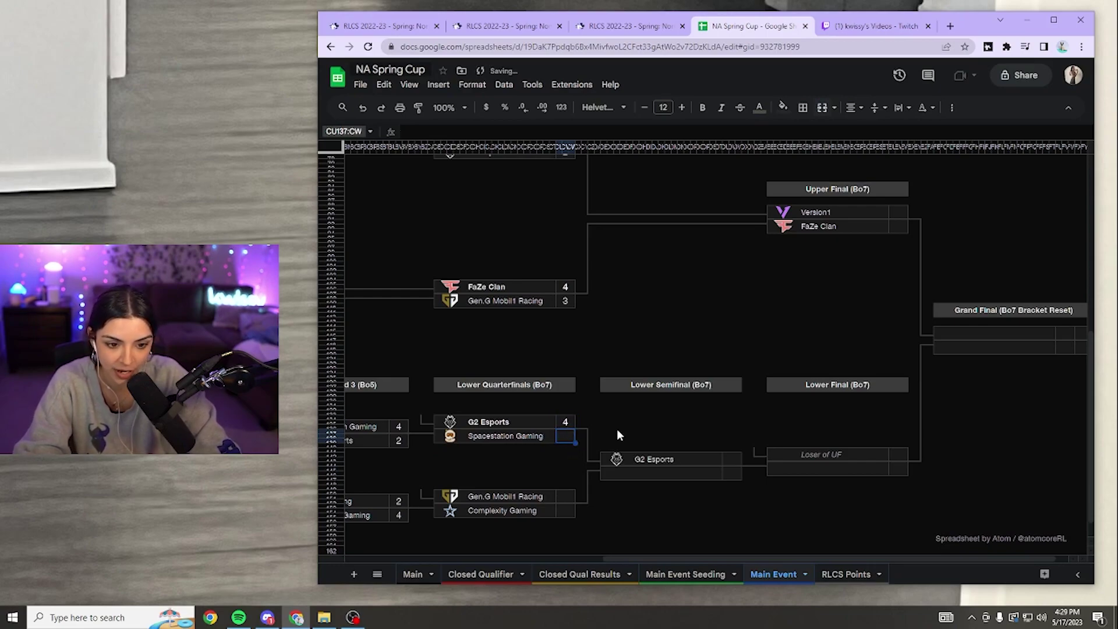
double_click(565, 436)
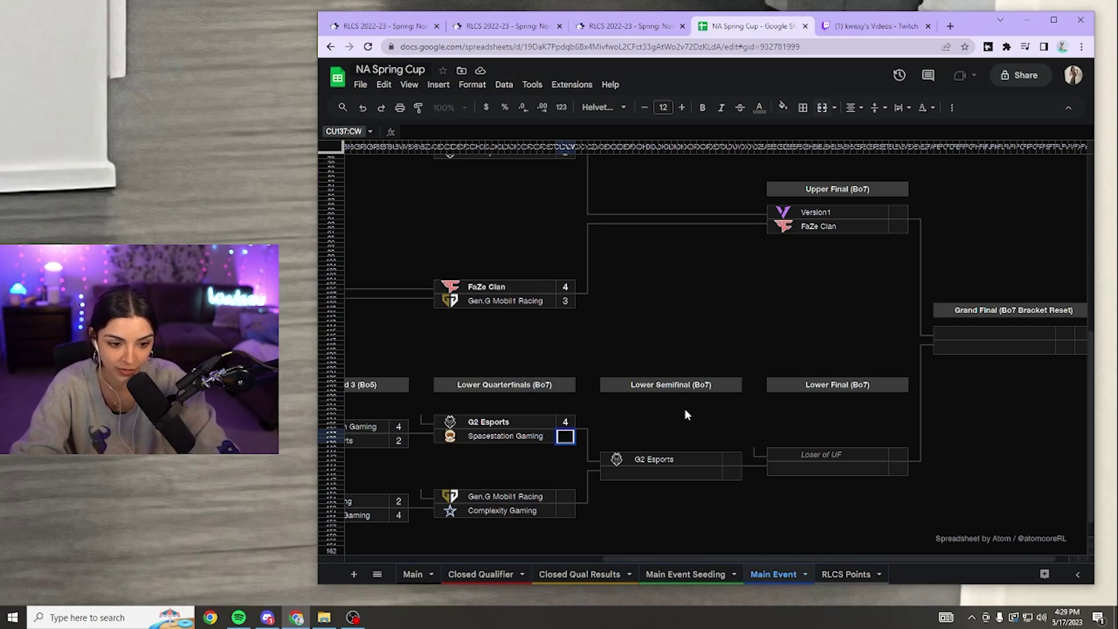
type("2")
left_click(638, 426)
left_click(563, 496)
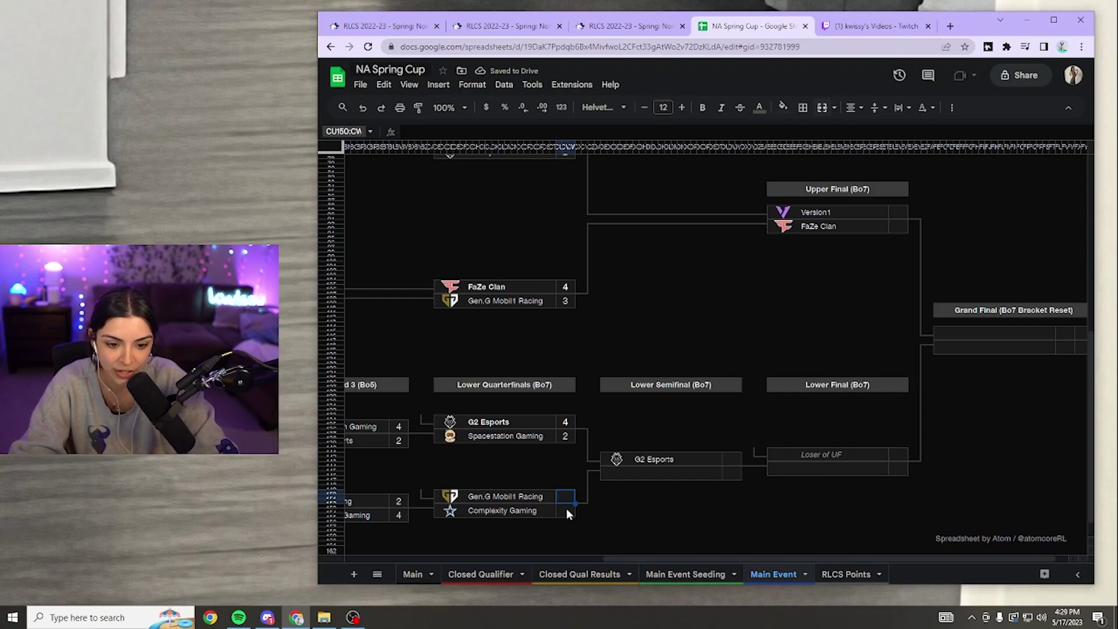
double_click(564, 509)
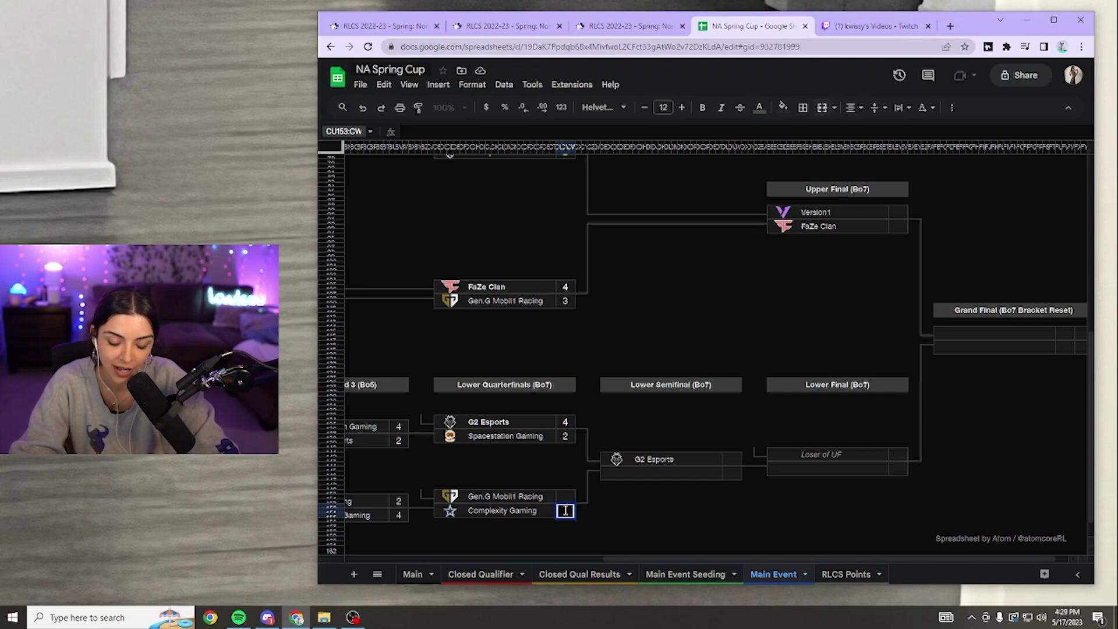
type("4")
left_click(568, 498)
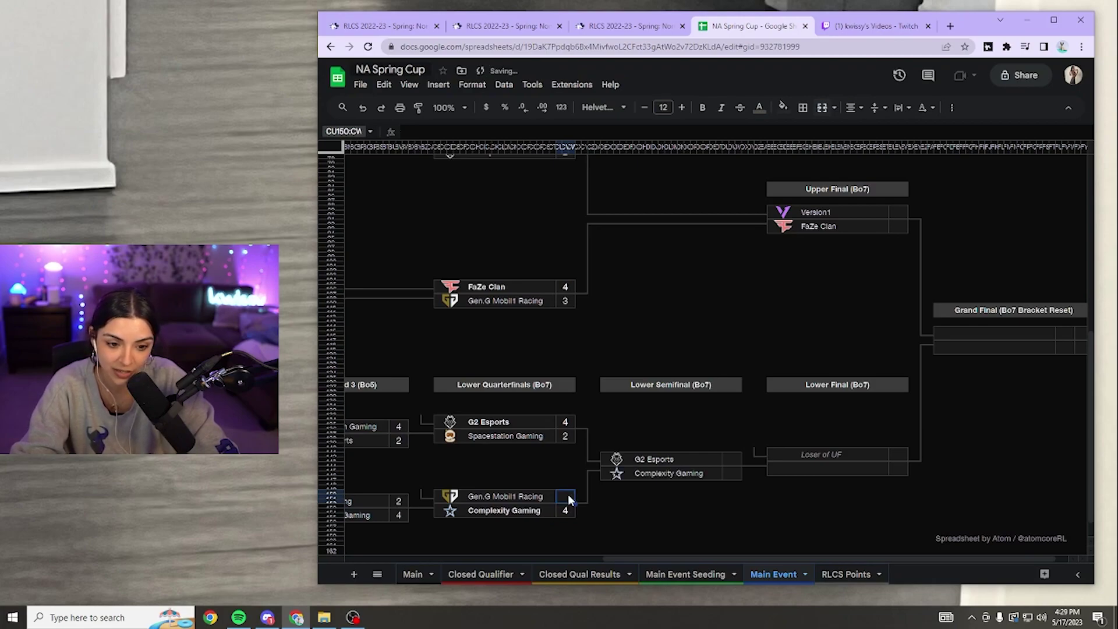
type("2")
left_click(663, 506)
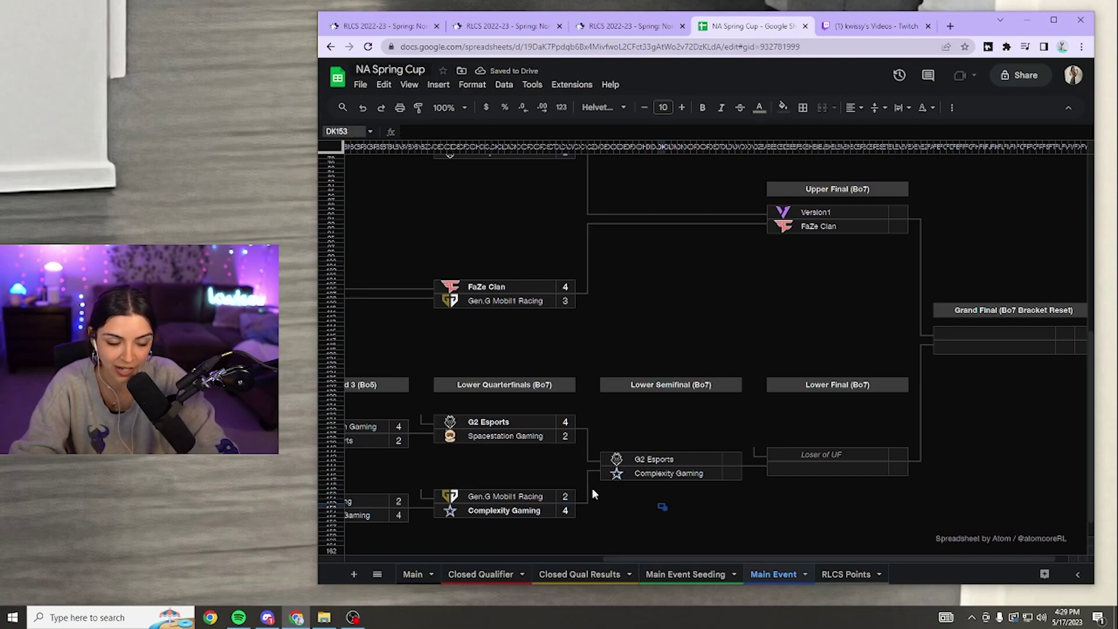
scroll(677, 557, "right", 1)
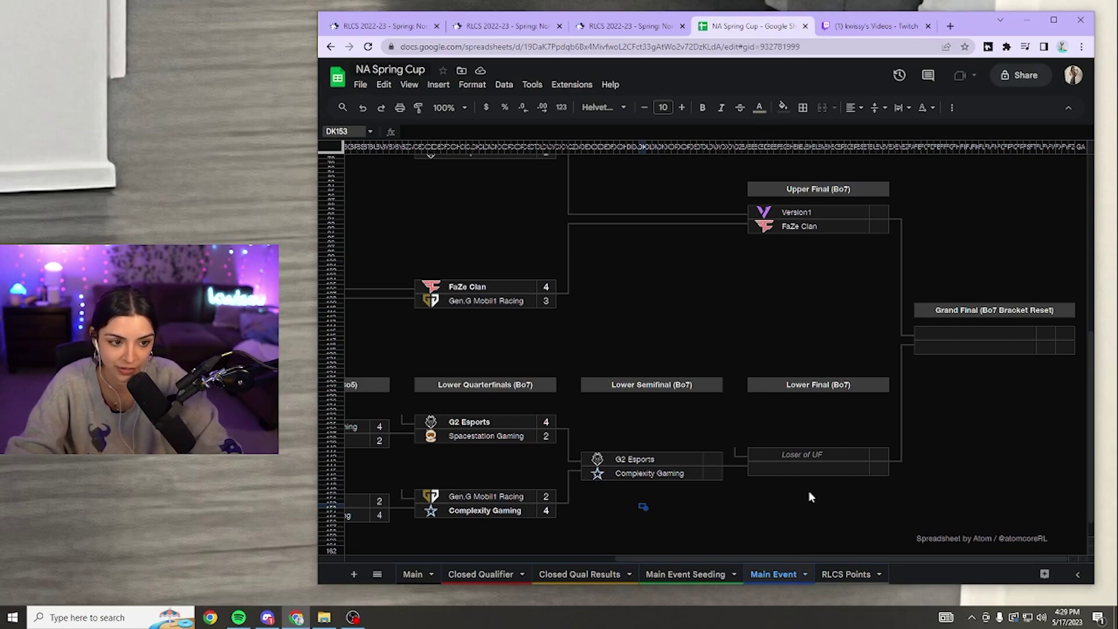
Step: Enter the upper final as Version1 4–3 FaZe Clan
left_click(879, 219)
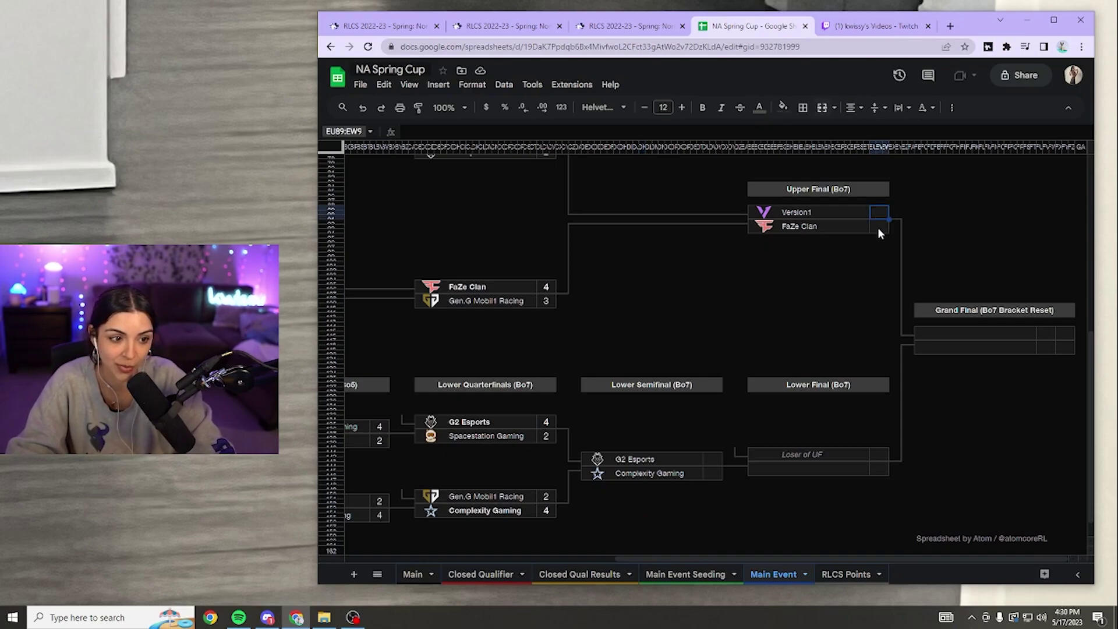
type("4")
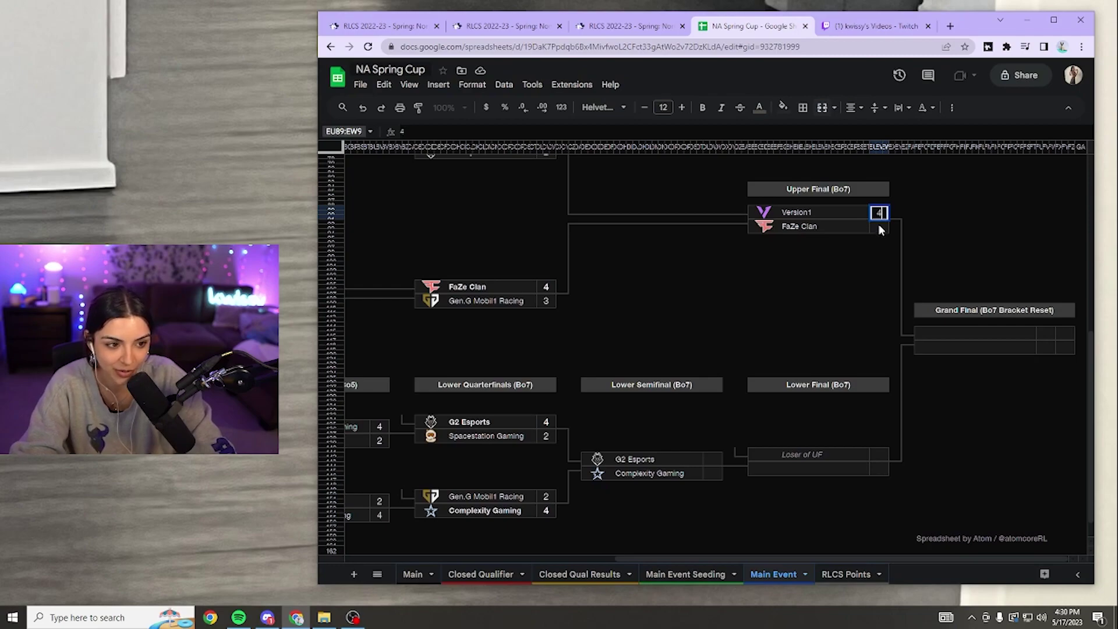
key("Return")
type("3")
left_click(866, 303)
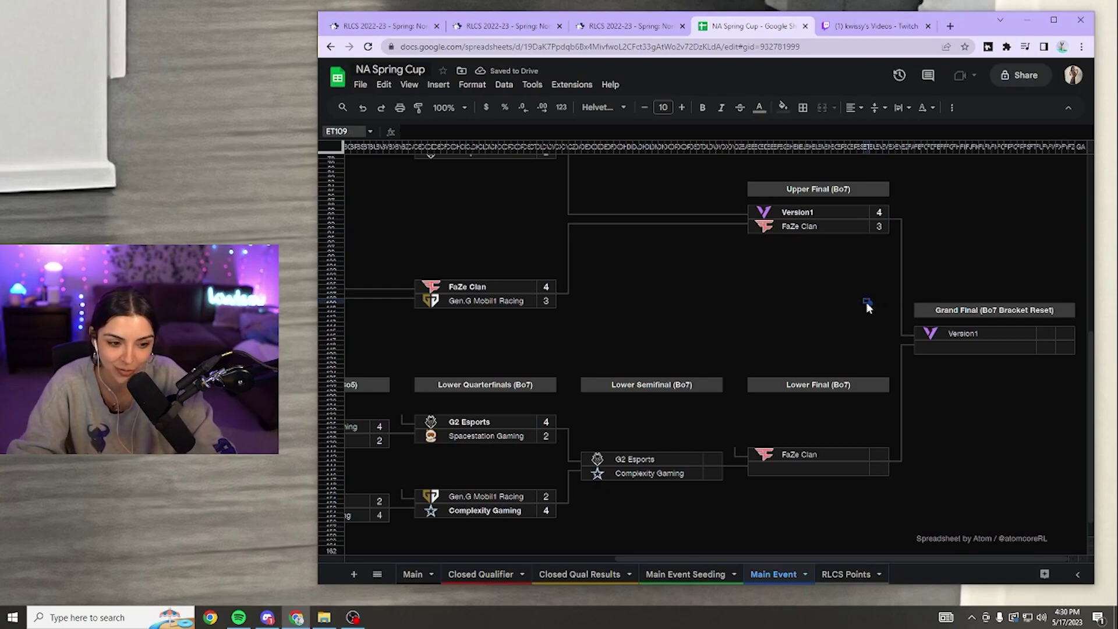
Step: Score the lower semifinal as Complexity Gaming 4–2 G2 Esports
left_click(712, 474)
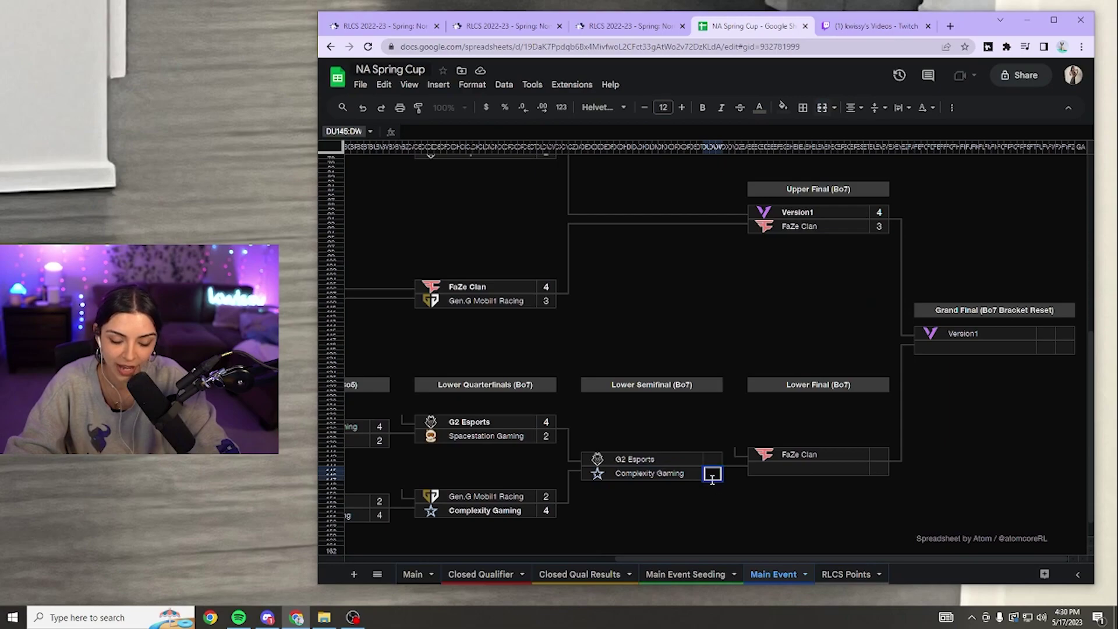
type("24")
key("Up")
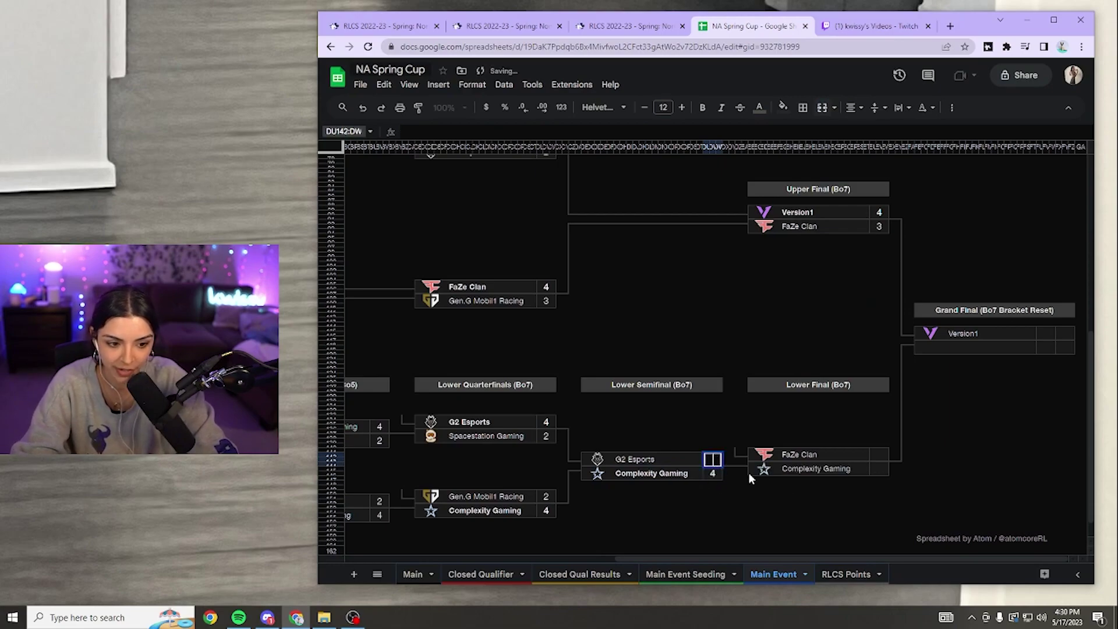
type("2")
left_click(825, 512)
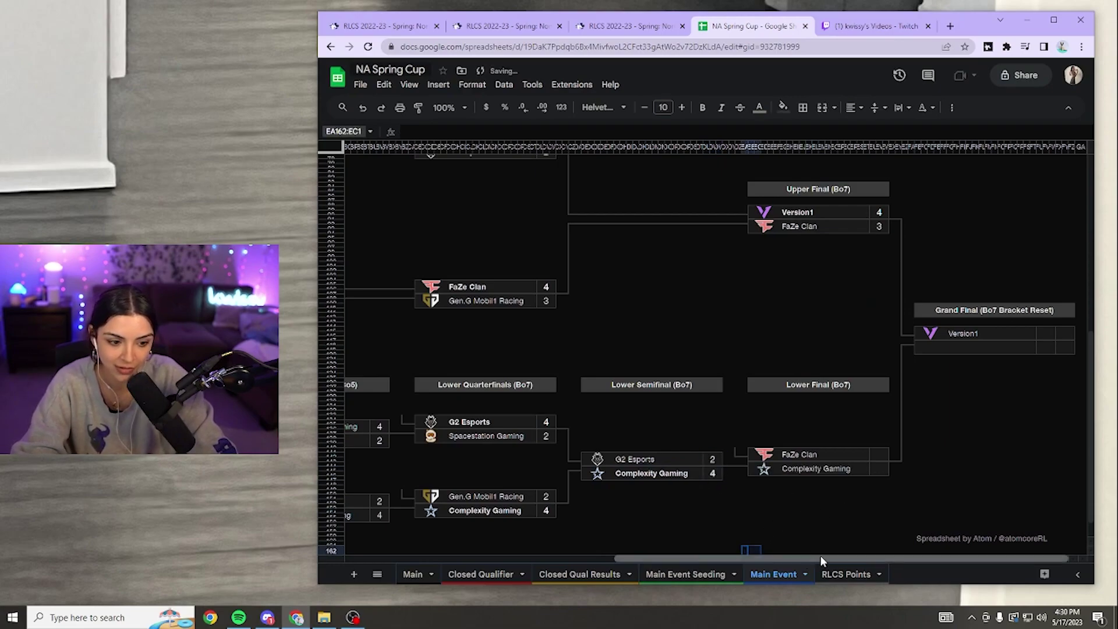
left_click(944, 449)
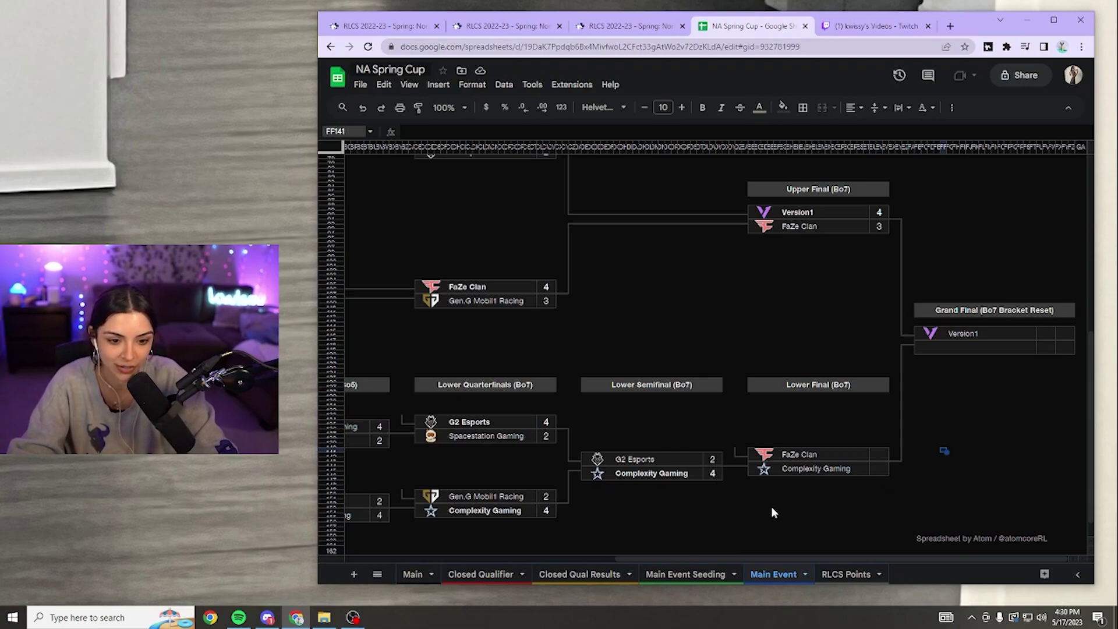
left_click(968, 484)
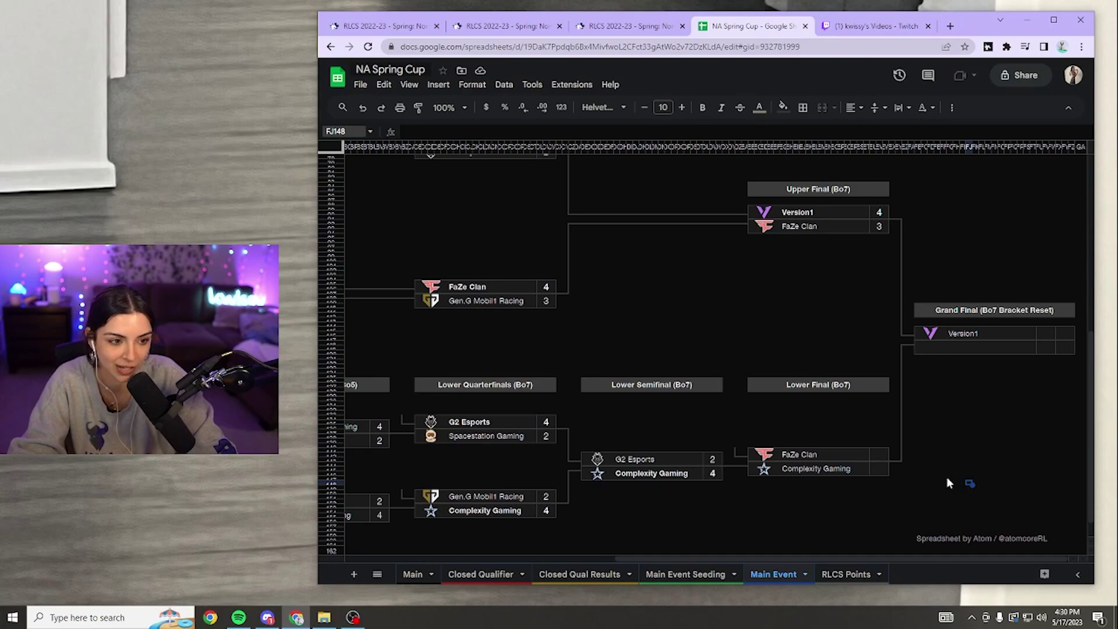
Step: Enter Lower Final scores FaZe Clan 4, Complexity 2, and Version1's Grand Final score 4
left_click(872, 454)
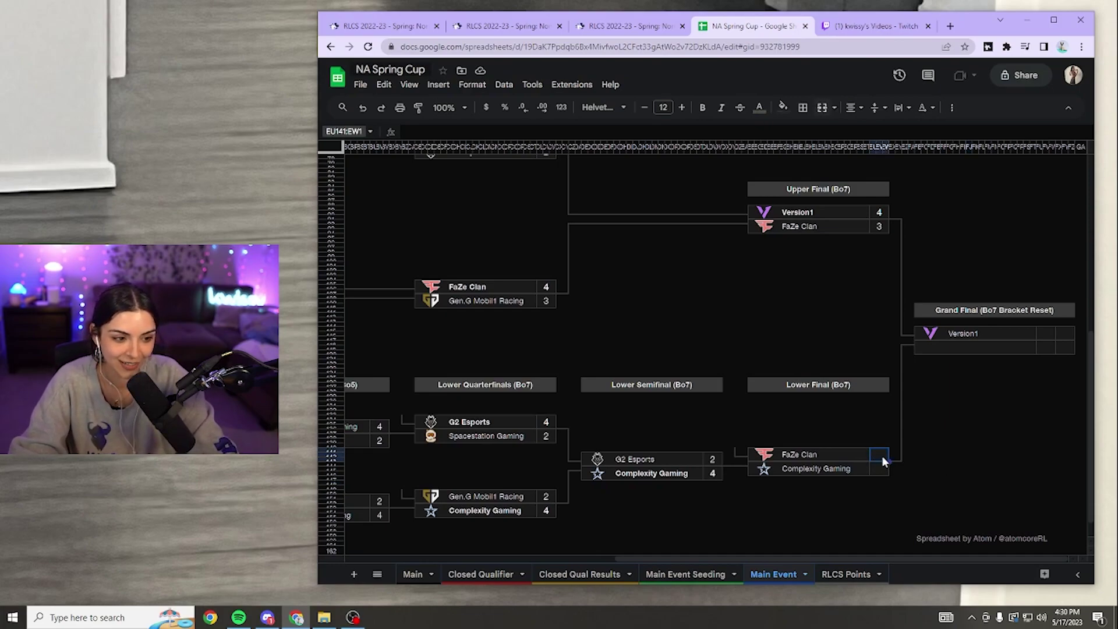
left_click(878, 469)
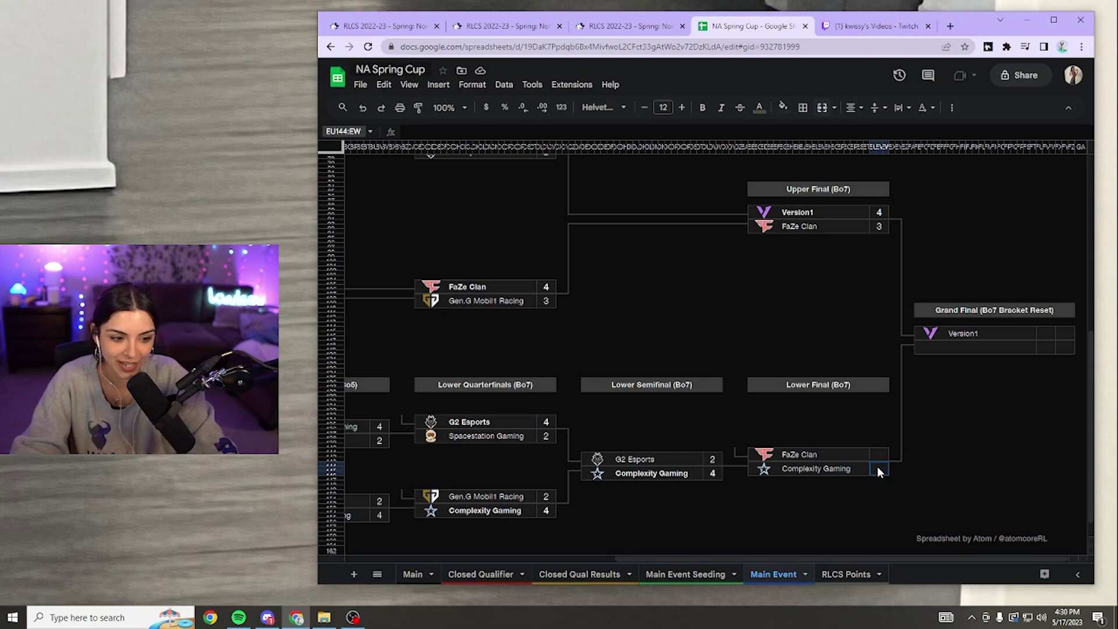
left_click(880, 455)
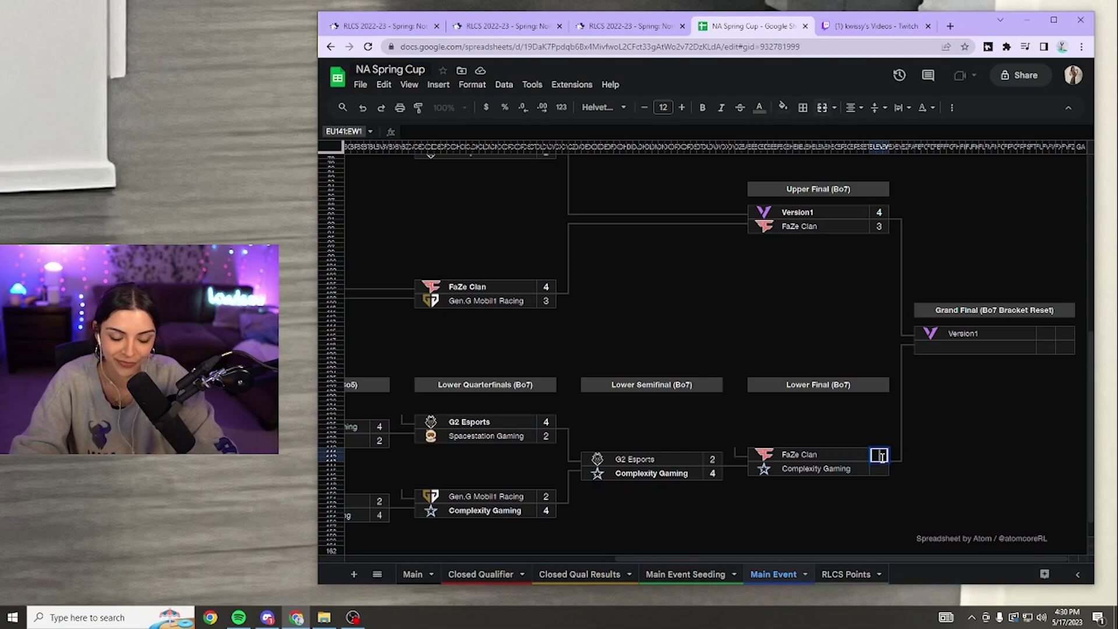
type("4")
key("Return")
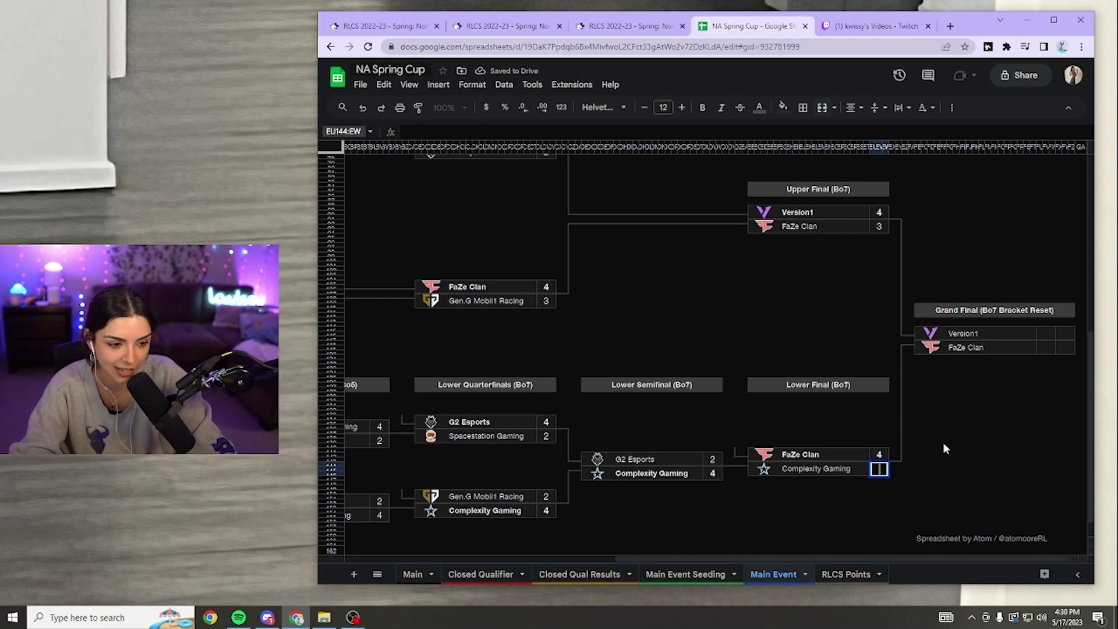
type("2")
left_click(1002, 441)
double_click(1044, 337)
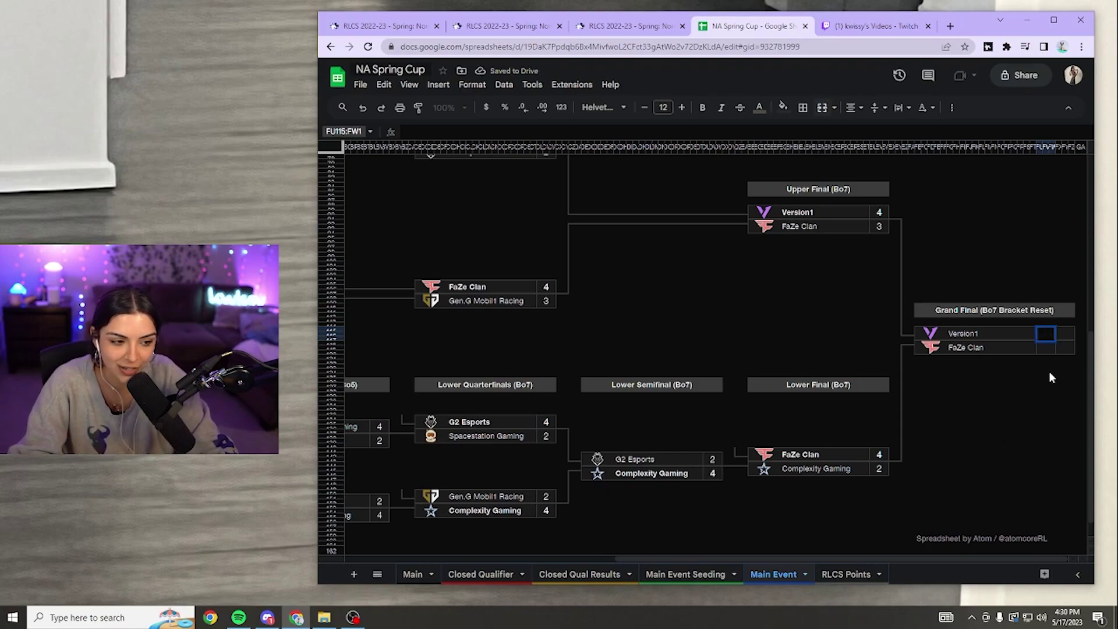
type("4")
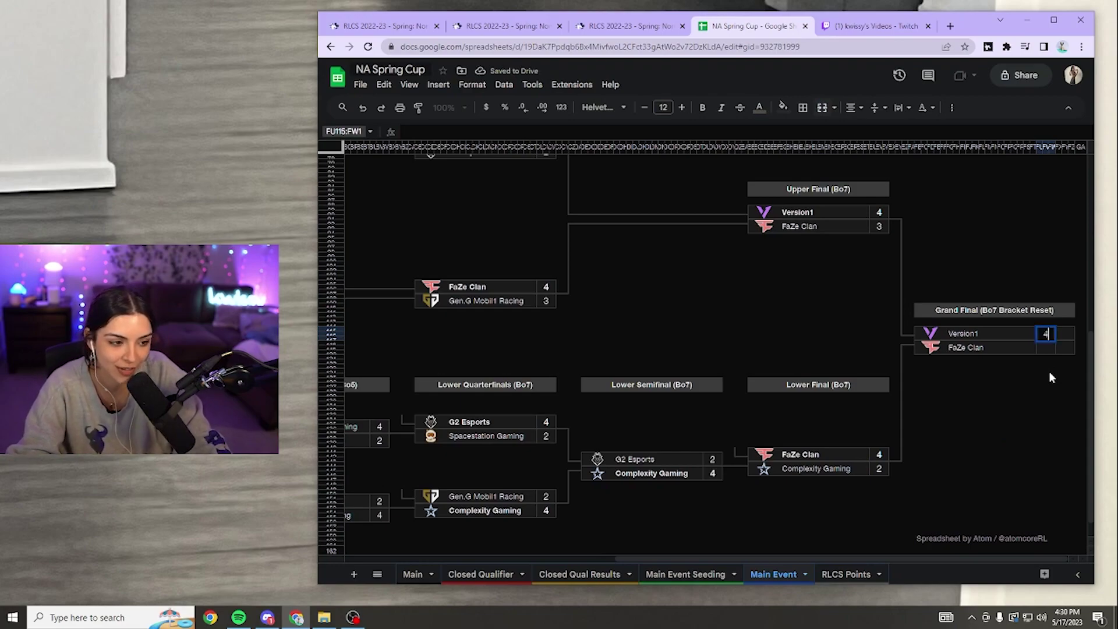
key("Return")
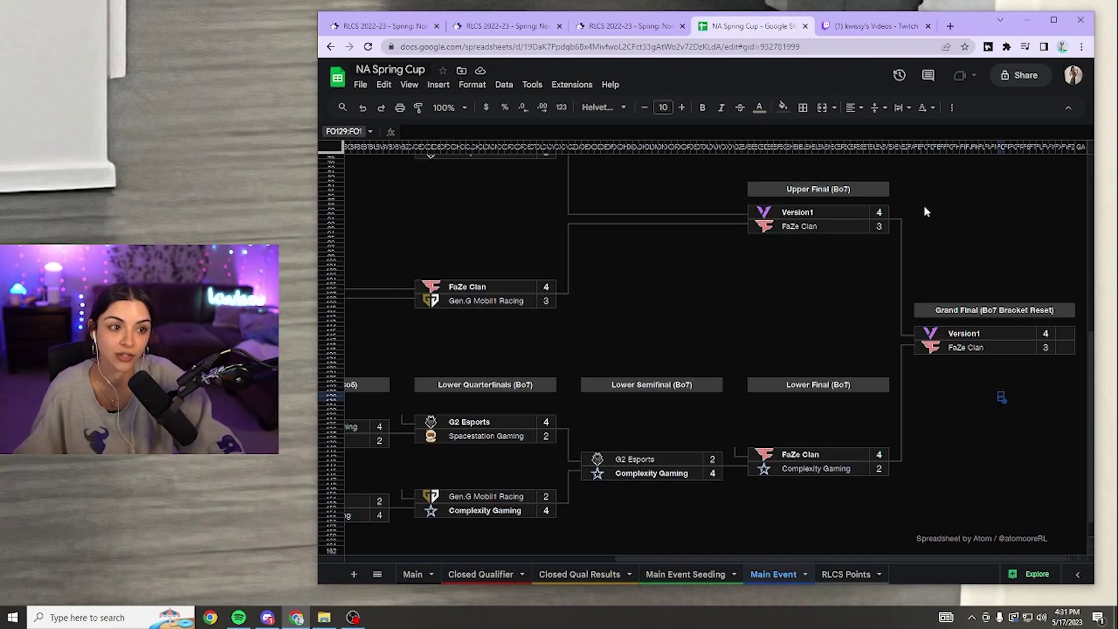
Step: Switch to the Twitch past broadcasts tab and check today's date in the taskbar clock
left_click(873, 25)
left_click_drag(970, 33, 940, 34)
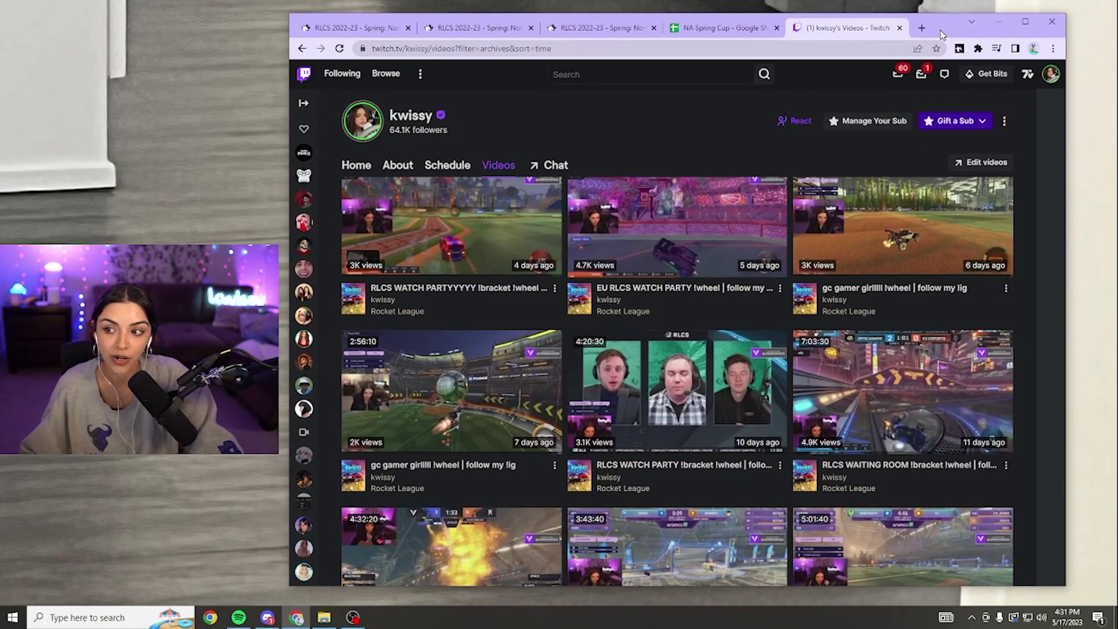
scroll(871, 268, "up", 2)
scroll(871, 269, "up", 2)
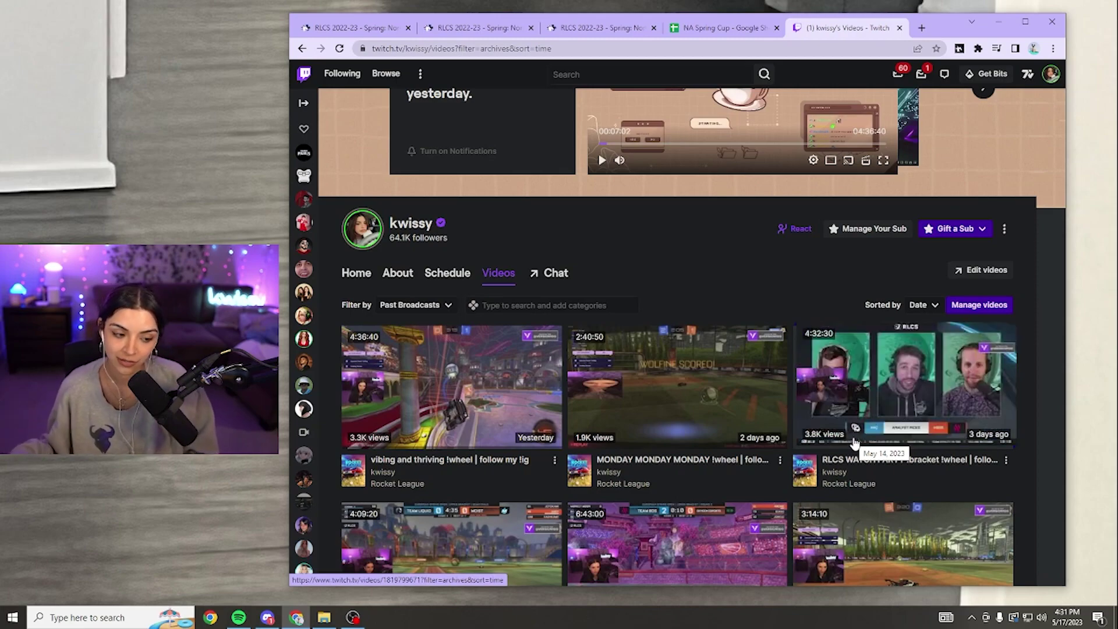
left_click(1084, 623)
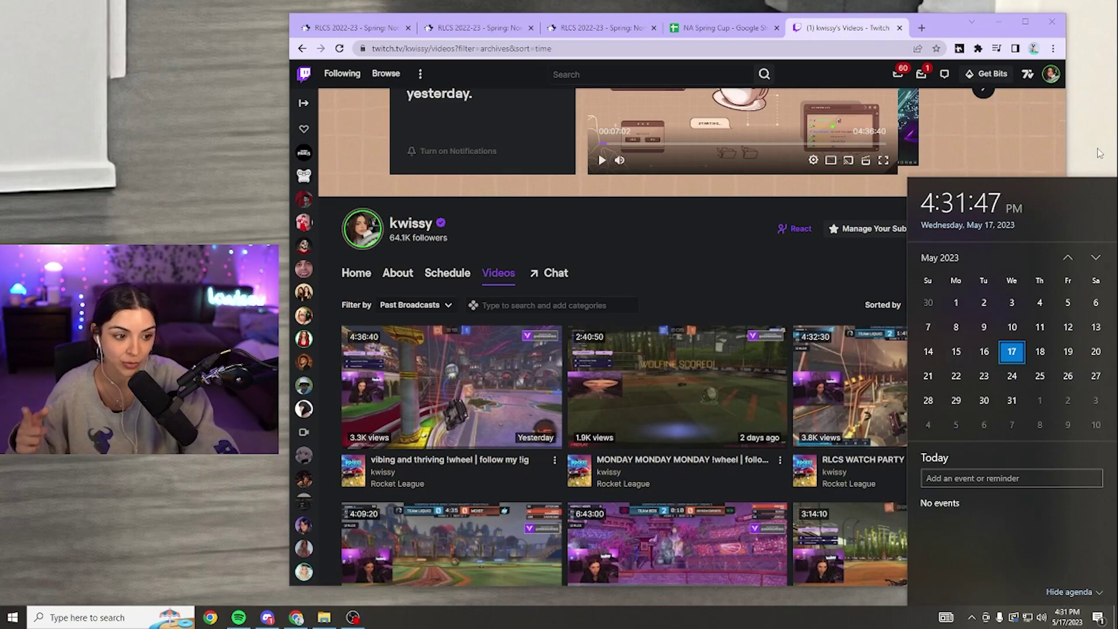
left_click(1075, 162)
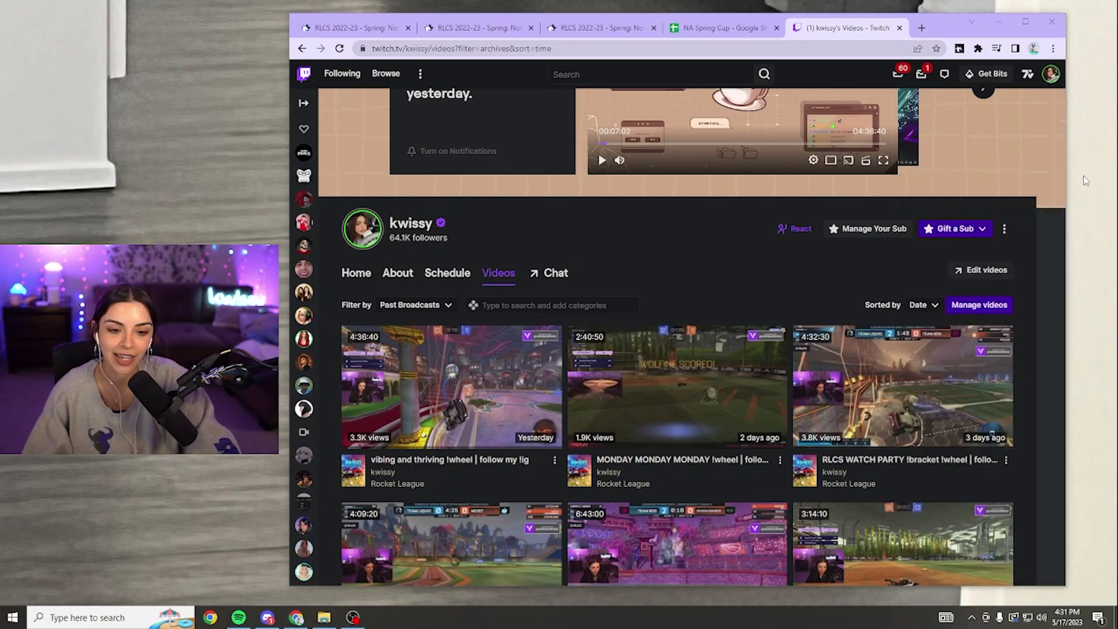